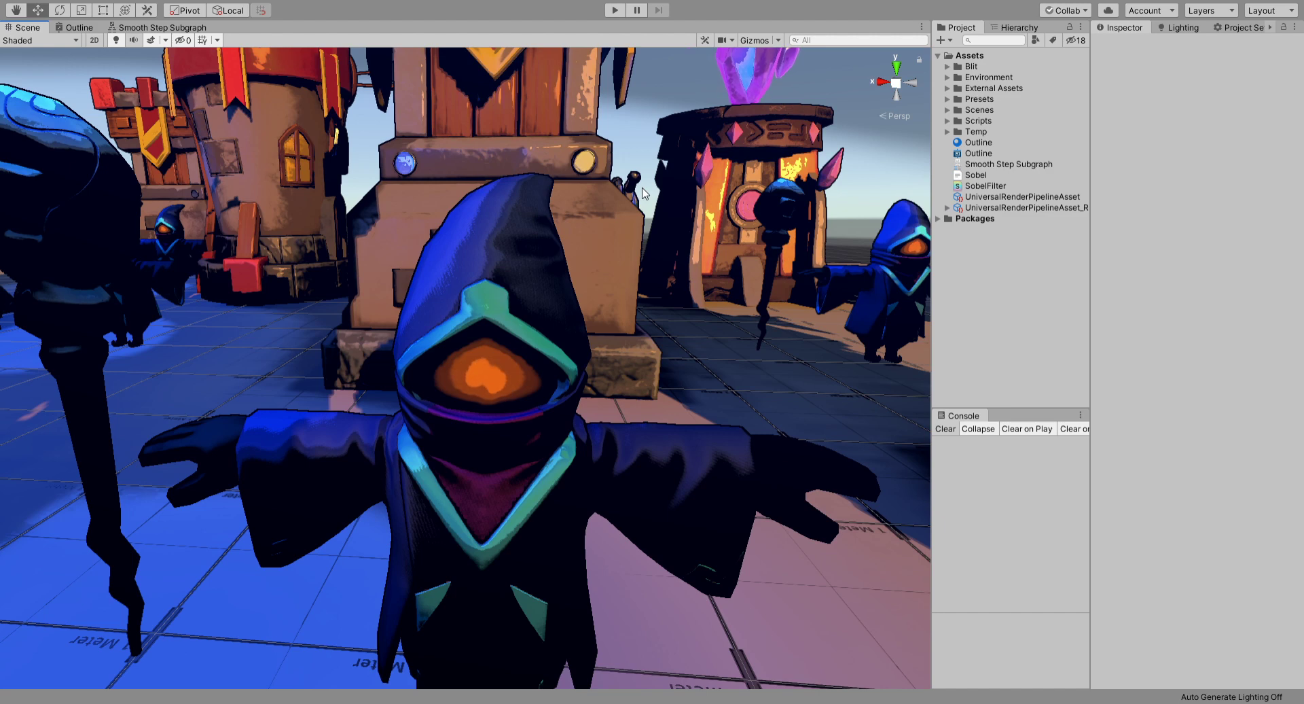
Step: Inspect the Blit renderer feature on the render pipeline's renderer asset and the settings of the Outline material
left_click(1034, 209)
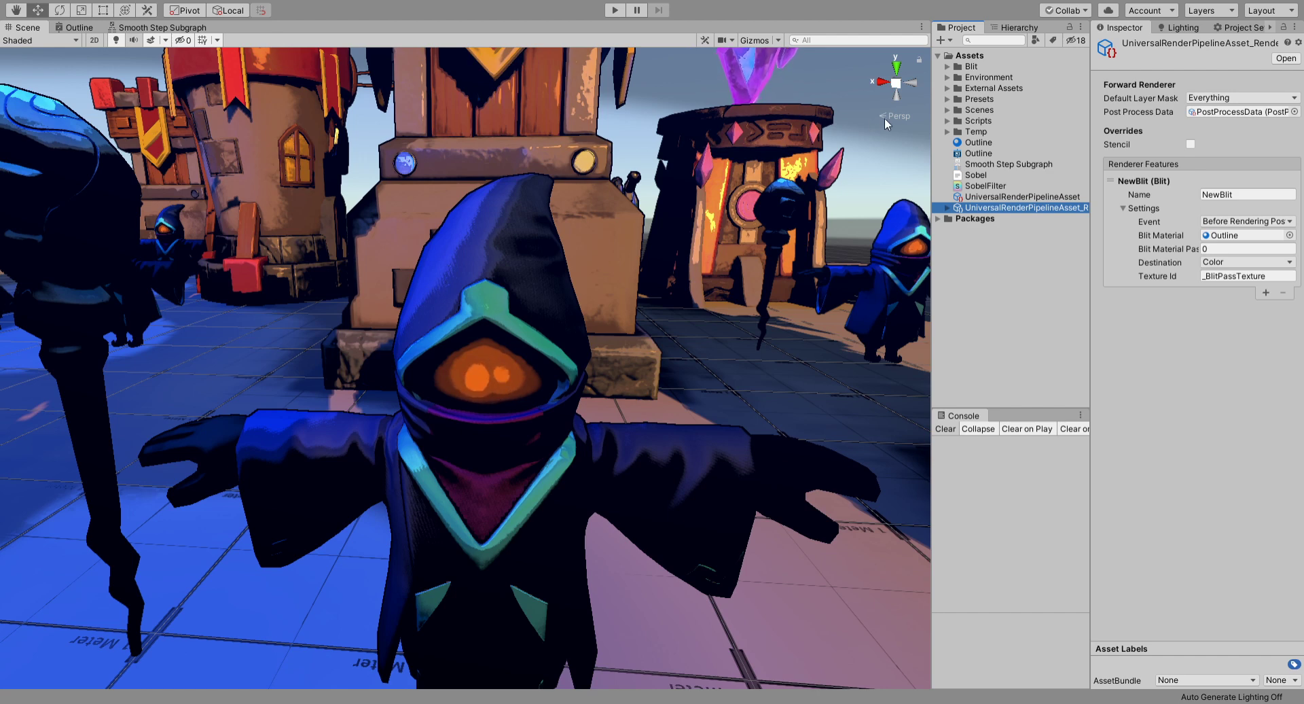
left_click(976, 142)
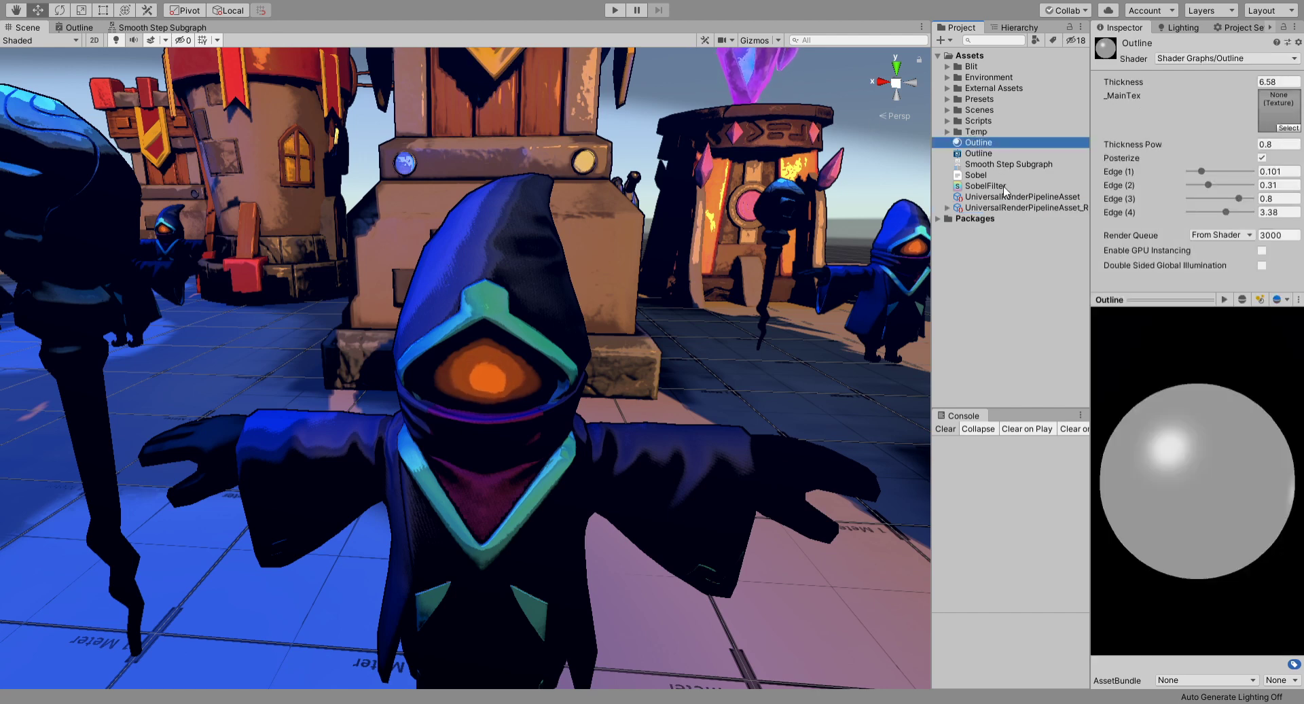
Step: Switch the Outline material to the Unlit/SobelFilter shader, set Count to 4.71, and compare the scene with Posterize off and on
left_click_drag(1003, 188, 1196, 285)
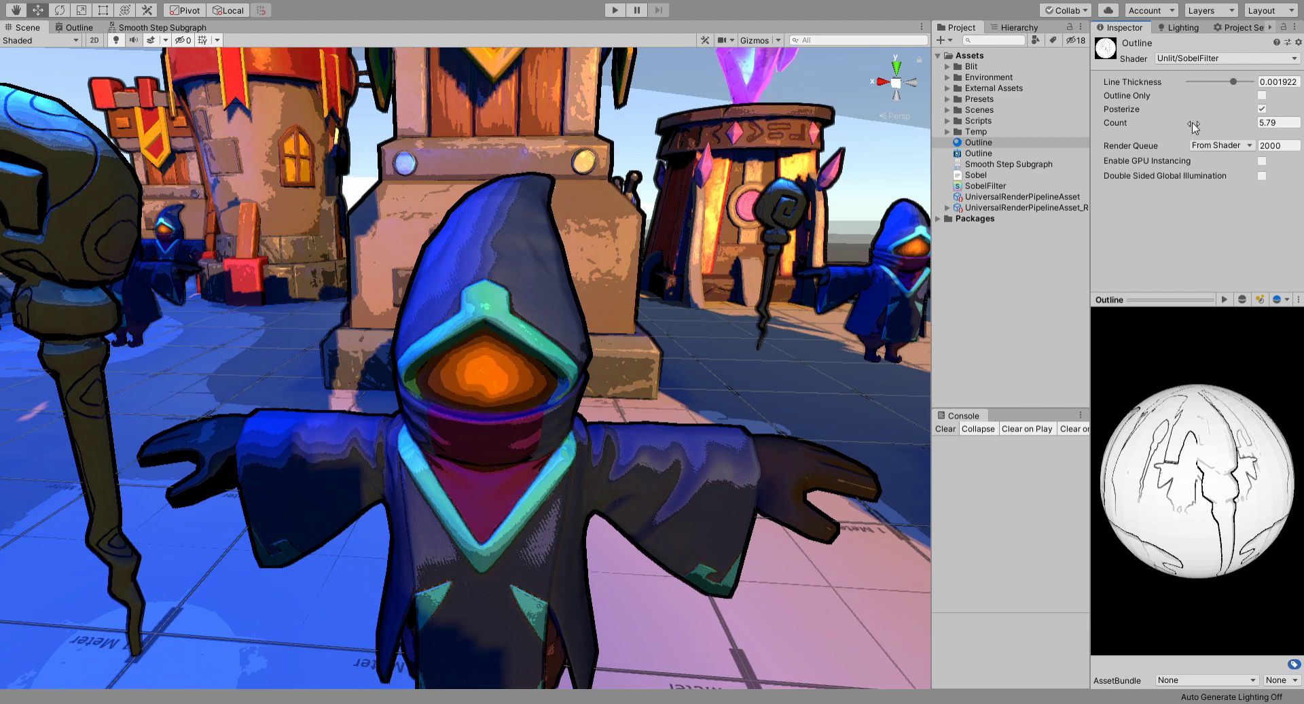
mouse_move(1194, 127)
left_mouse_down()
mouse_move(1138, 127)
mouse_move(1286, 129)
mouse_move(1153, 126)
mouse_move(1165, 125)
left_mouse_up()
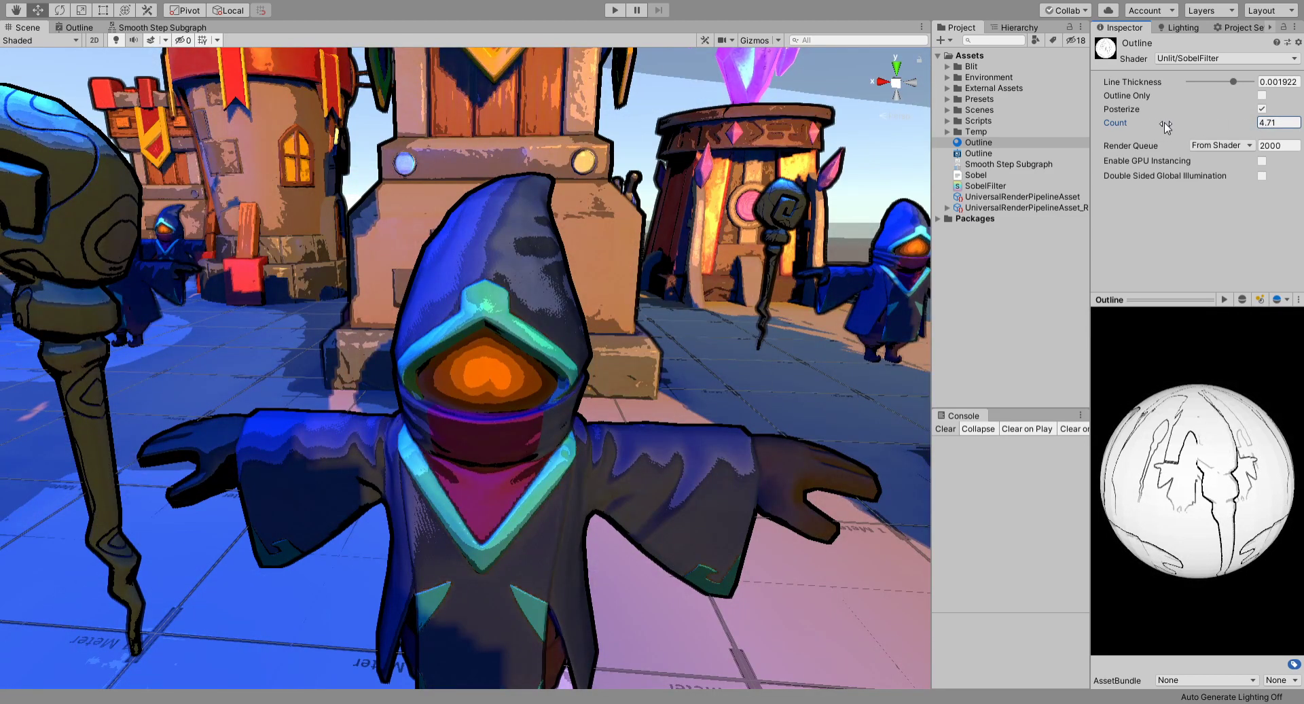
left_click(1262, 109)
left_click(1262, 109)
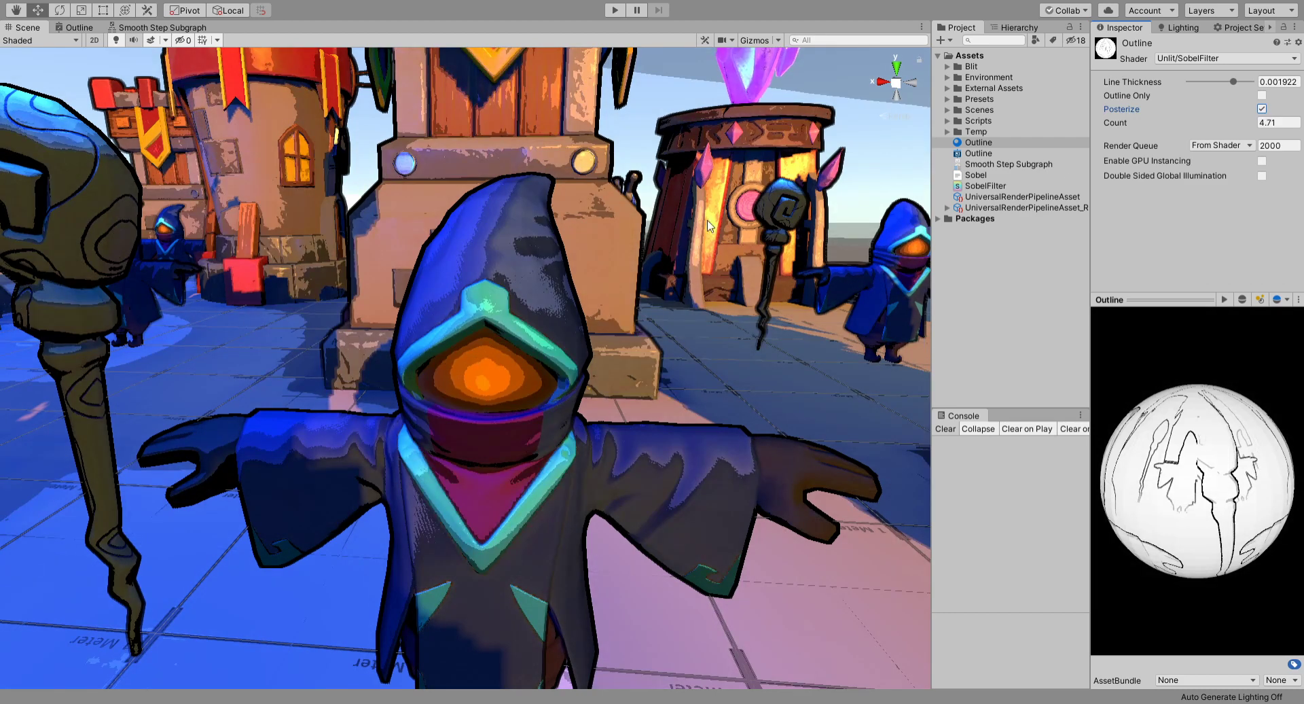
Step: Restore the Shader Graphs/Outline shader on the Outline material and view the SobelFilter shader's import settings
left_click(994, 143)
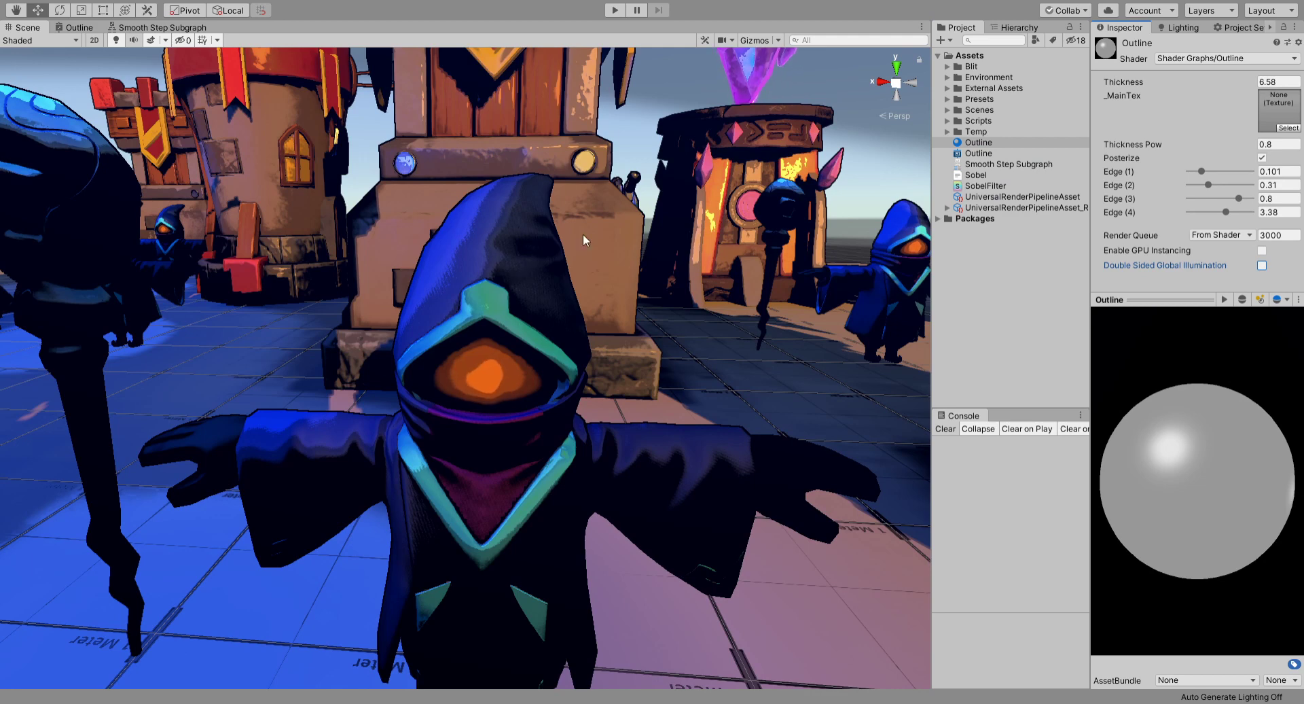
left_click(988, 187)
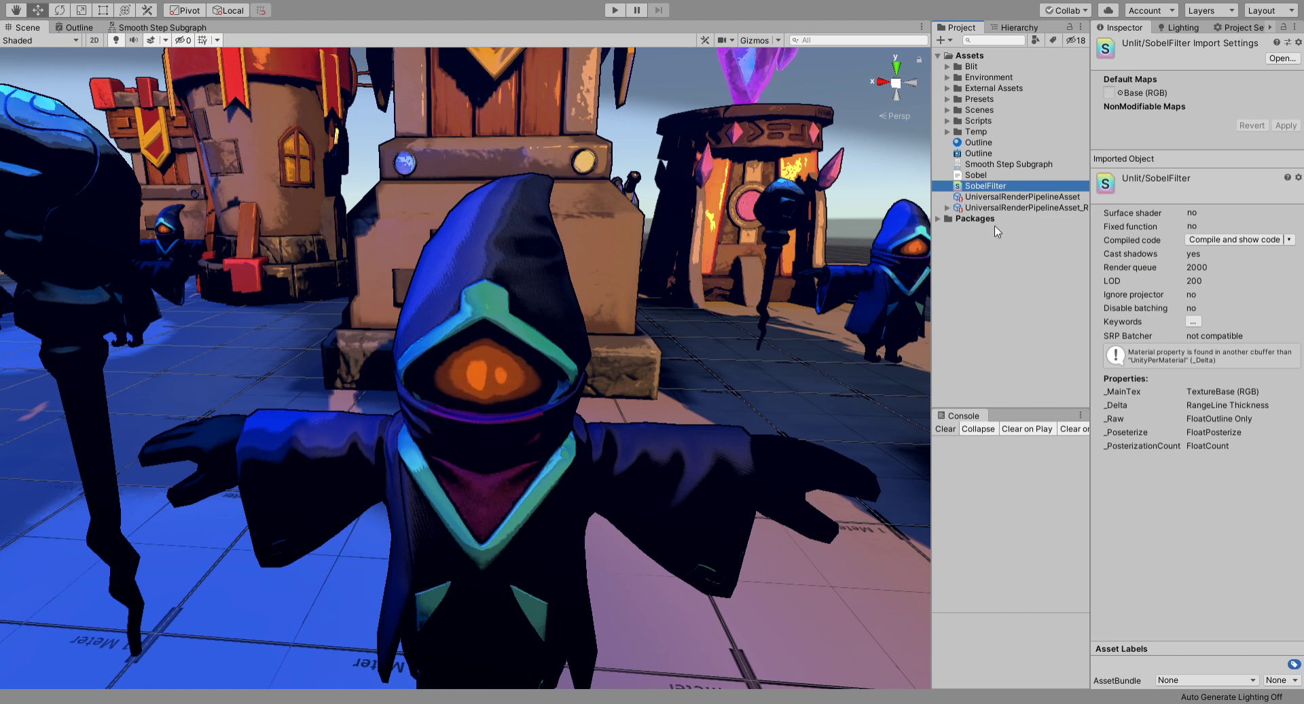
Step: Open the Outline shader graph maximized and reposition the _MainTex and Sample Texture 2D LOD nodes to straighten their connection
left_click(79, 27)
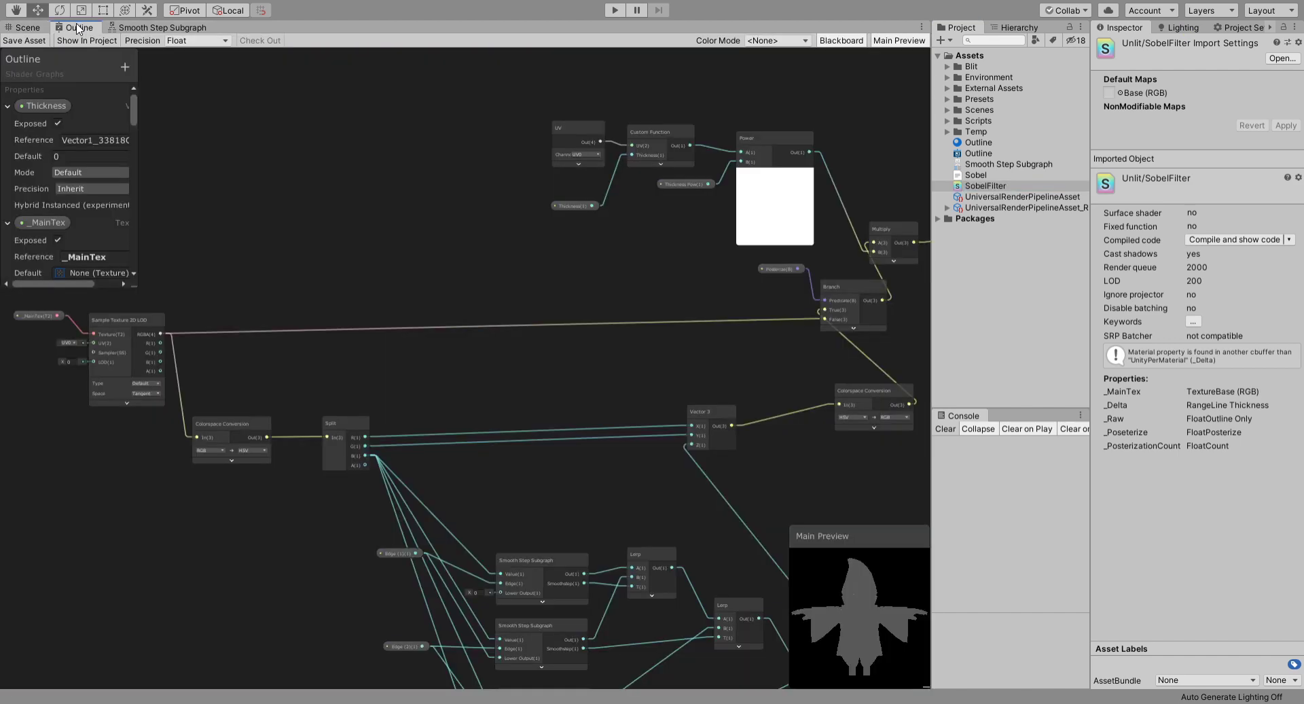
key("shift+space")
middle_click_drag(534, 220, 559, 218)
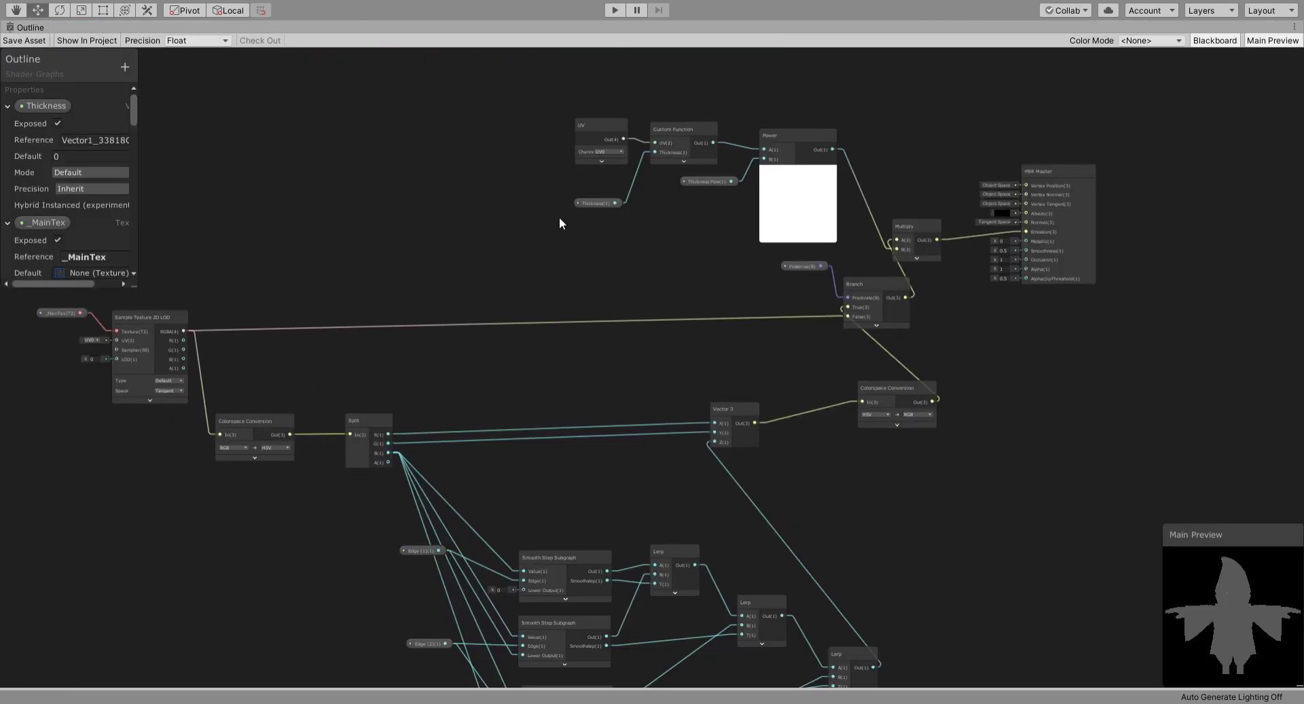
scroll(438, 218, "up", 5)
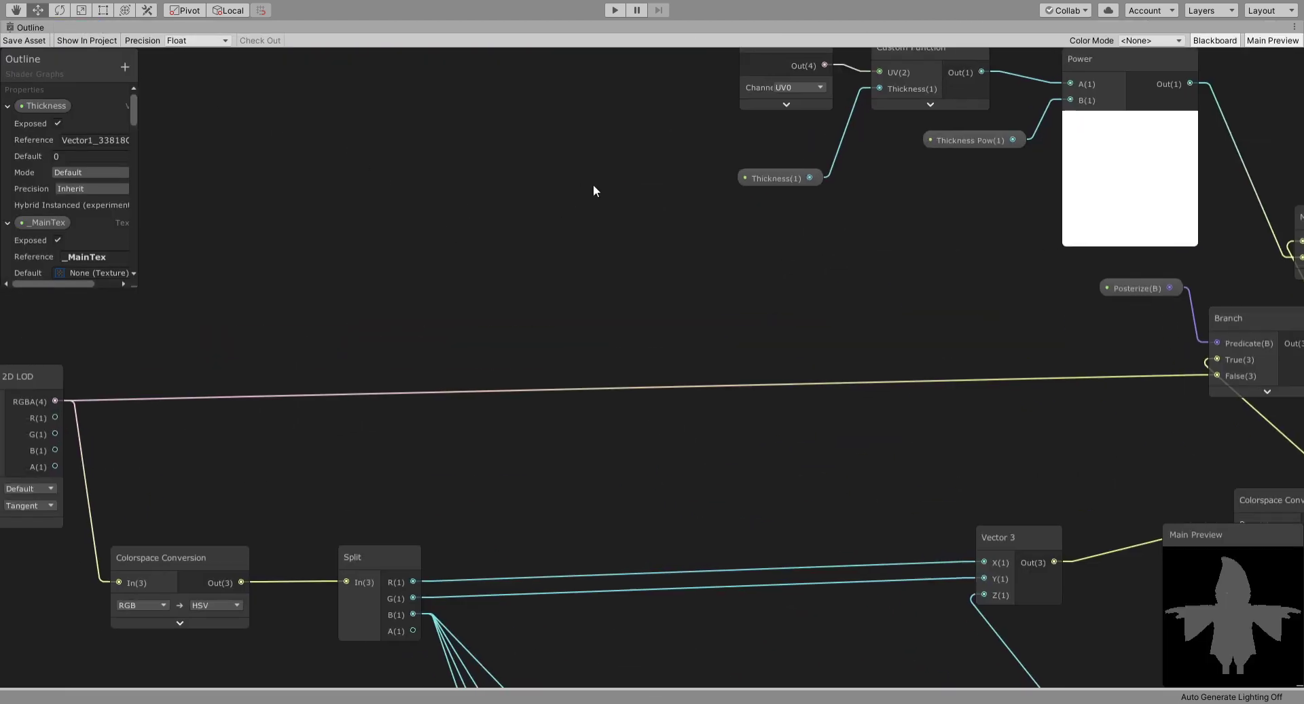
middle_click_drag(397, 222, 631, 167)
left_click(157, 315)
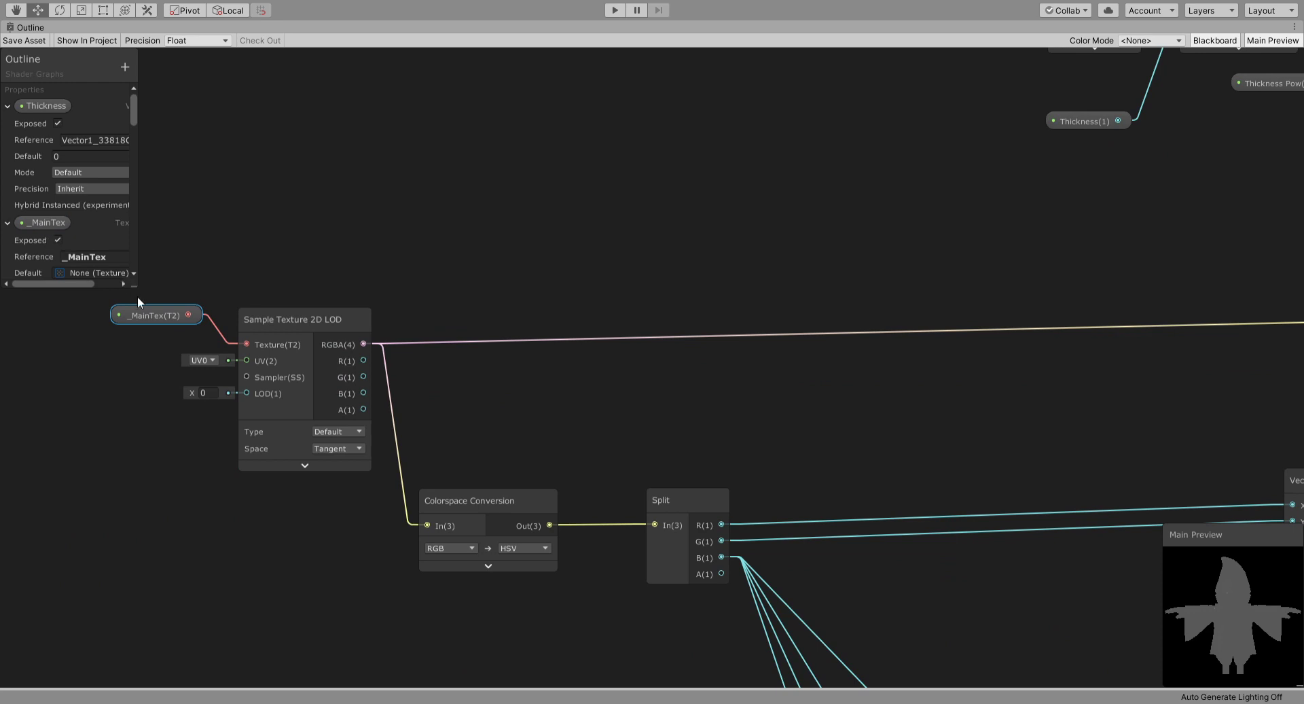
left_click_drag(144, 318, 140, 327)
left_click_drag(284, 324, 287, 303)
scroll(523, 387, "down", 1)
middle_click_drag(524, 388, 515, 277)
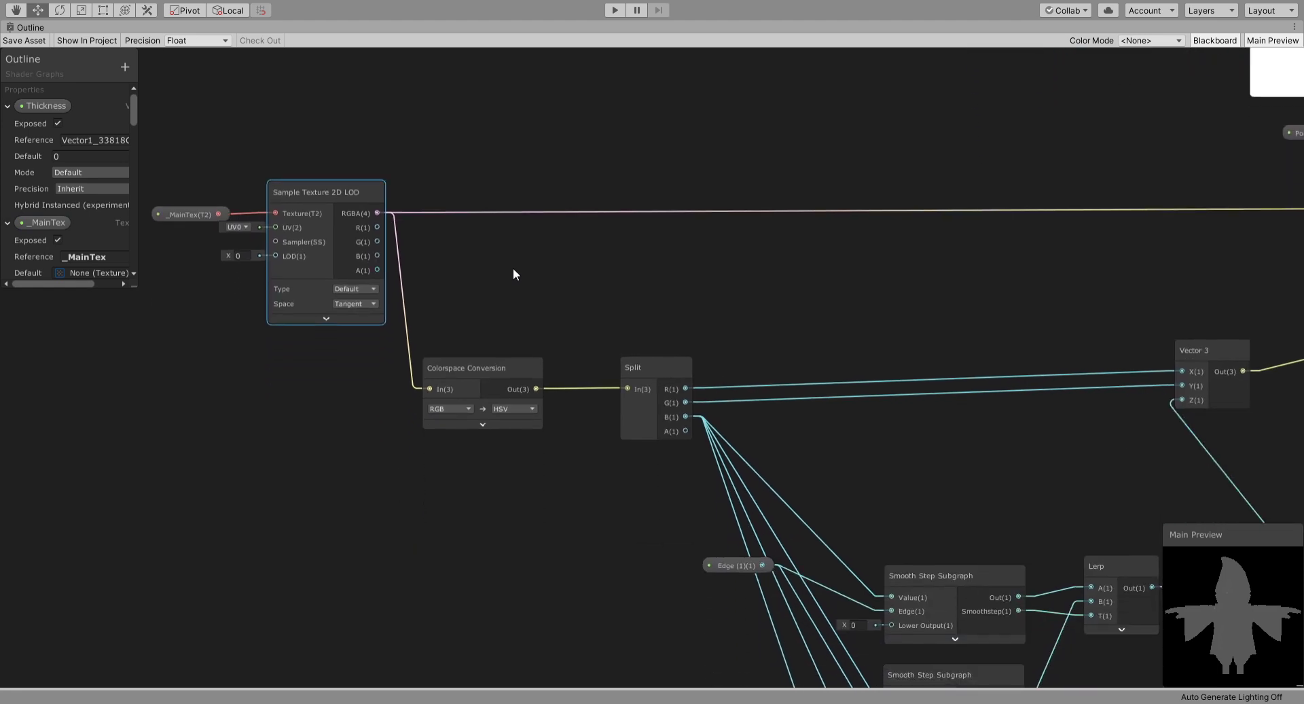
Step: Examine the Outline graph's Posterize branch, the RGB-to-HSV conversion and Split, and the chain of Smooth Step Subgraph and Lerp nodes
middle_click_drag(698, 261, 268, 338)
middle_click_drag(671, 279, 595, 307)
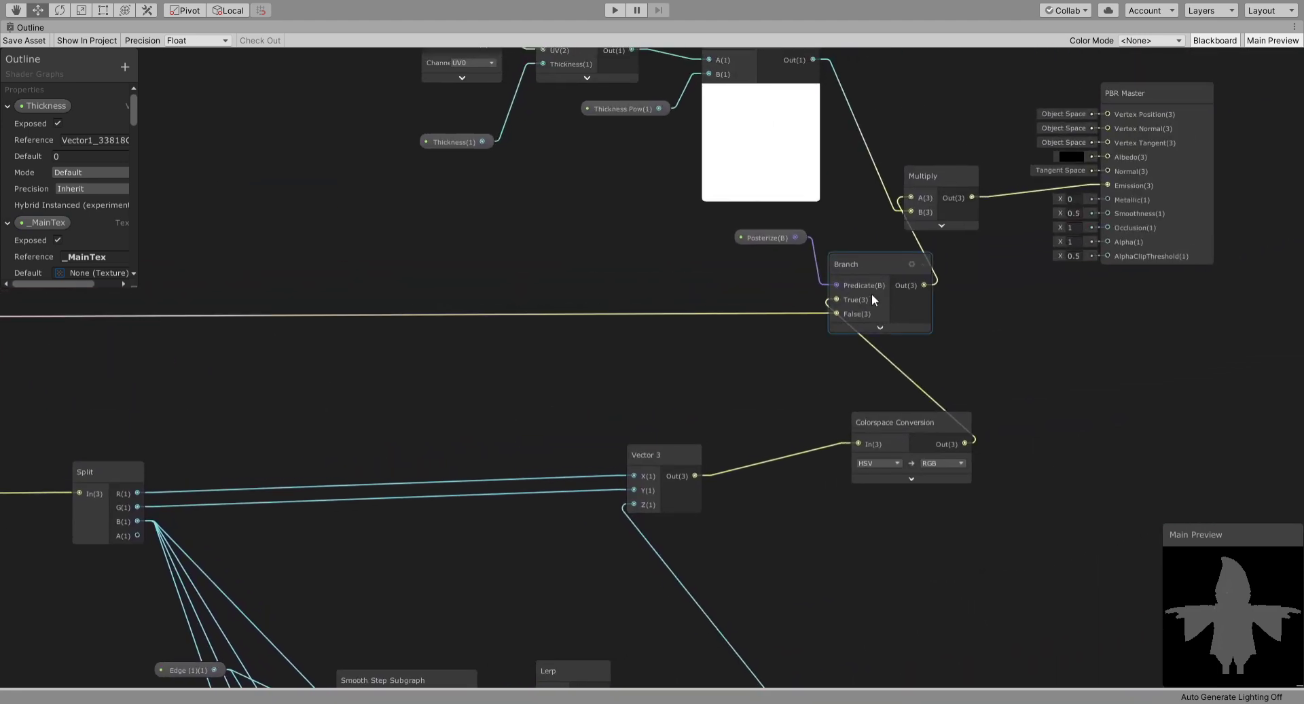
left_click(886, 285)
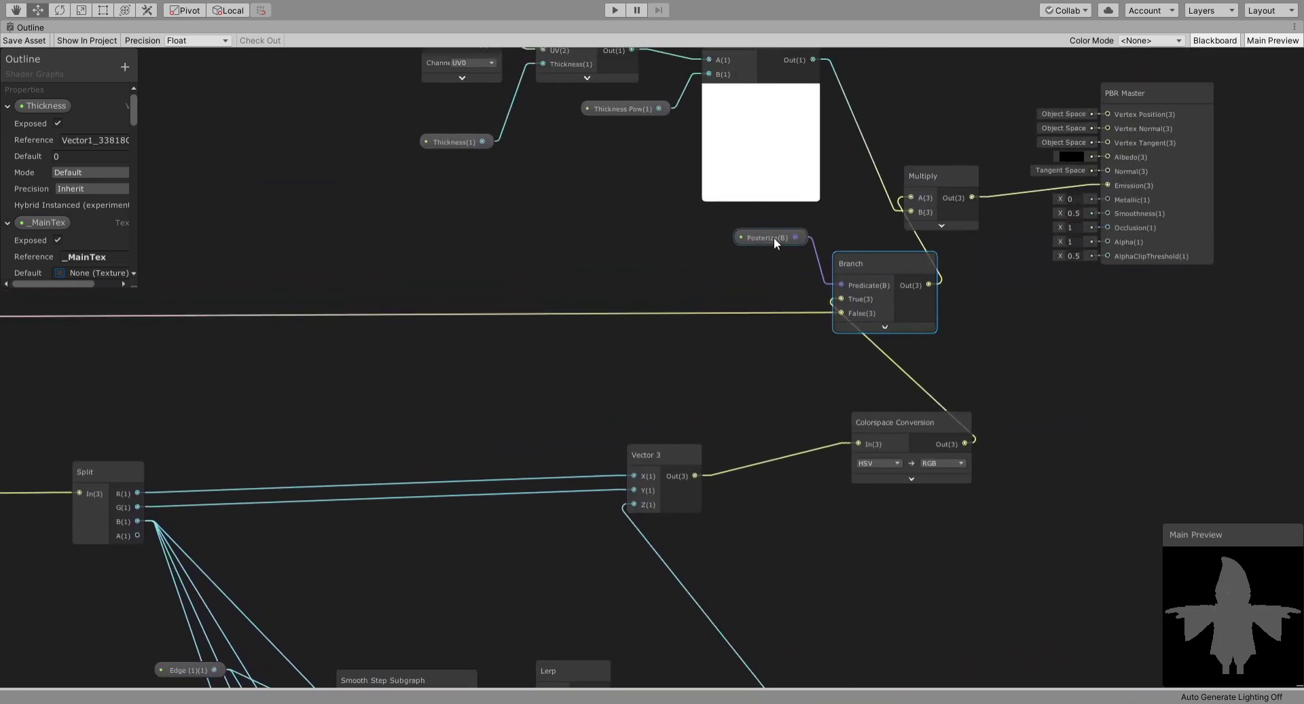
middle_click_drag(363, 301, 411, 222)
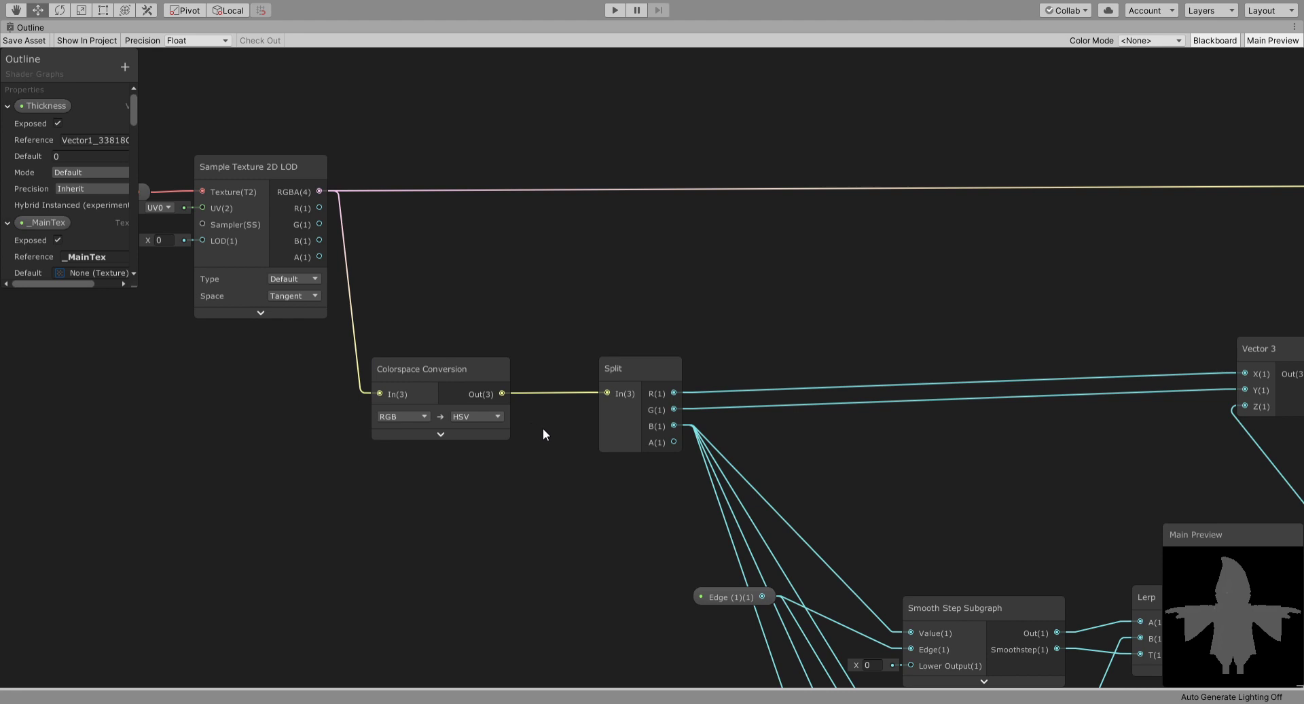
middle_click_drag(556, 432, 313, 306)
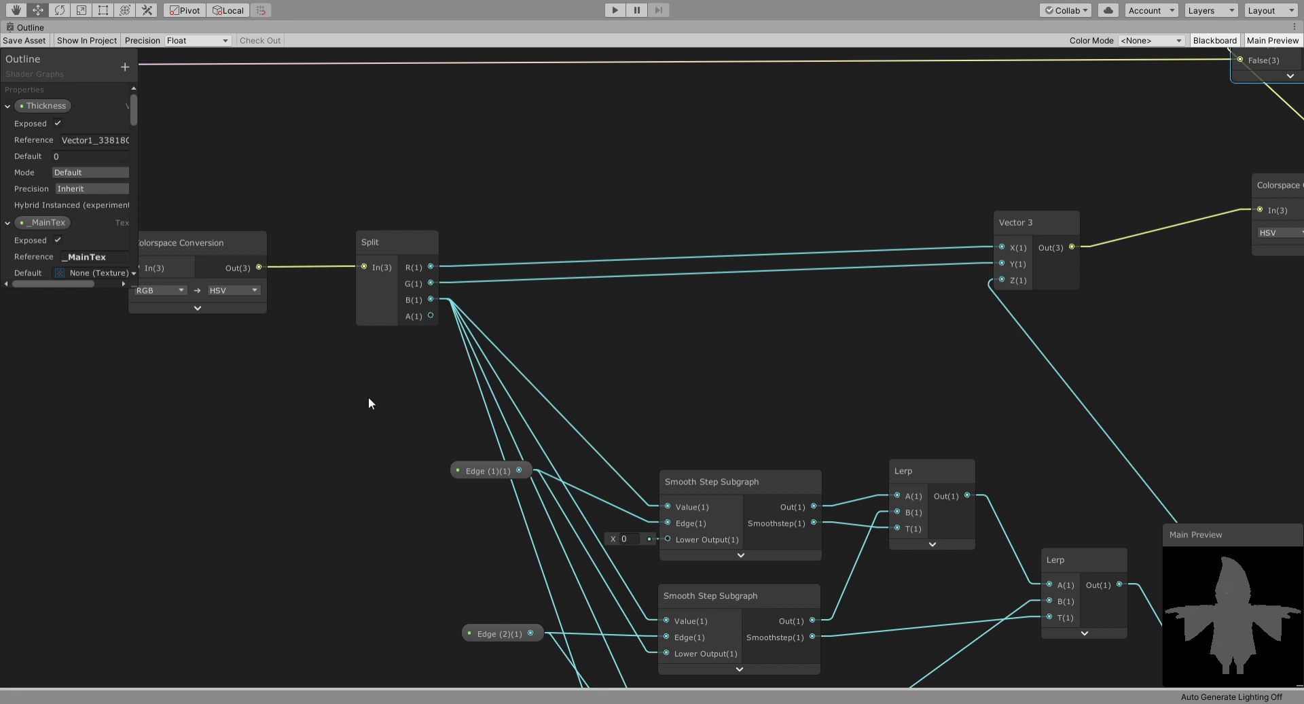
middle_click_drag(623, 370, 504, 238)
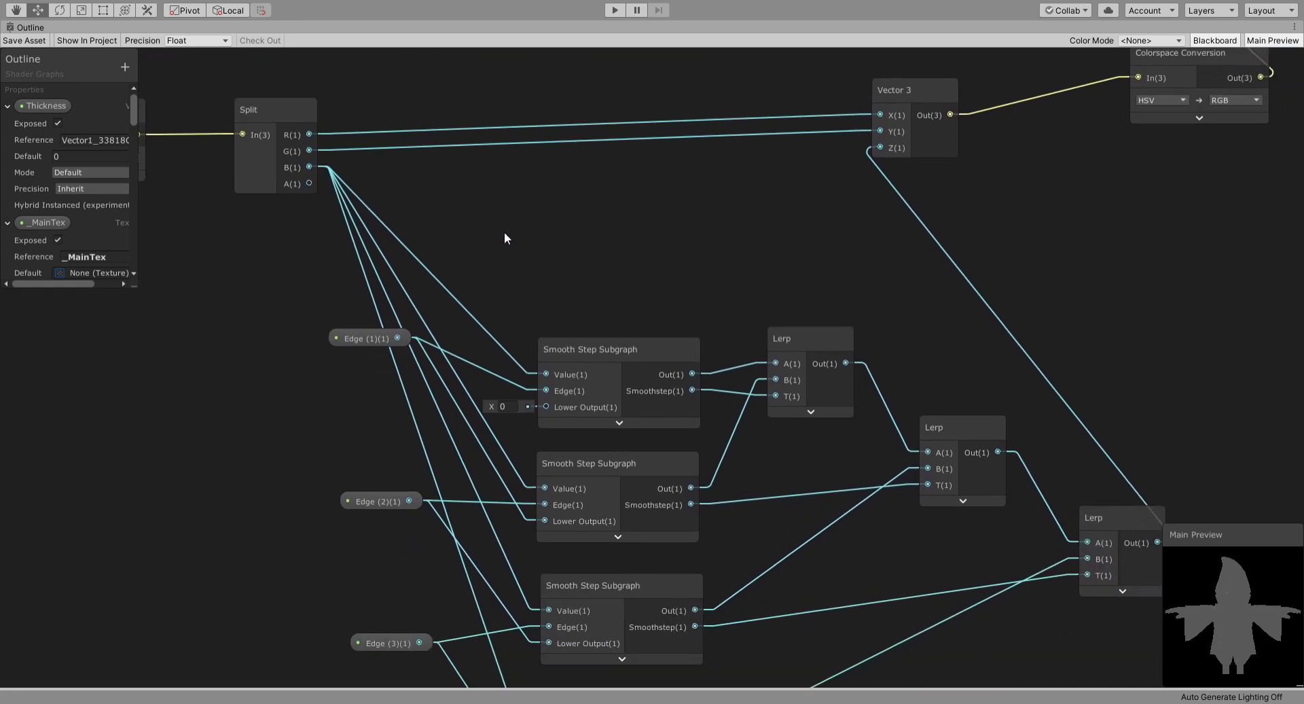
left_click(593, 352)
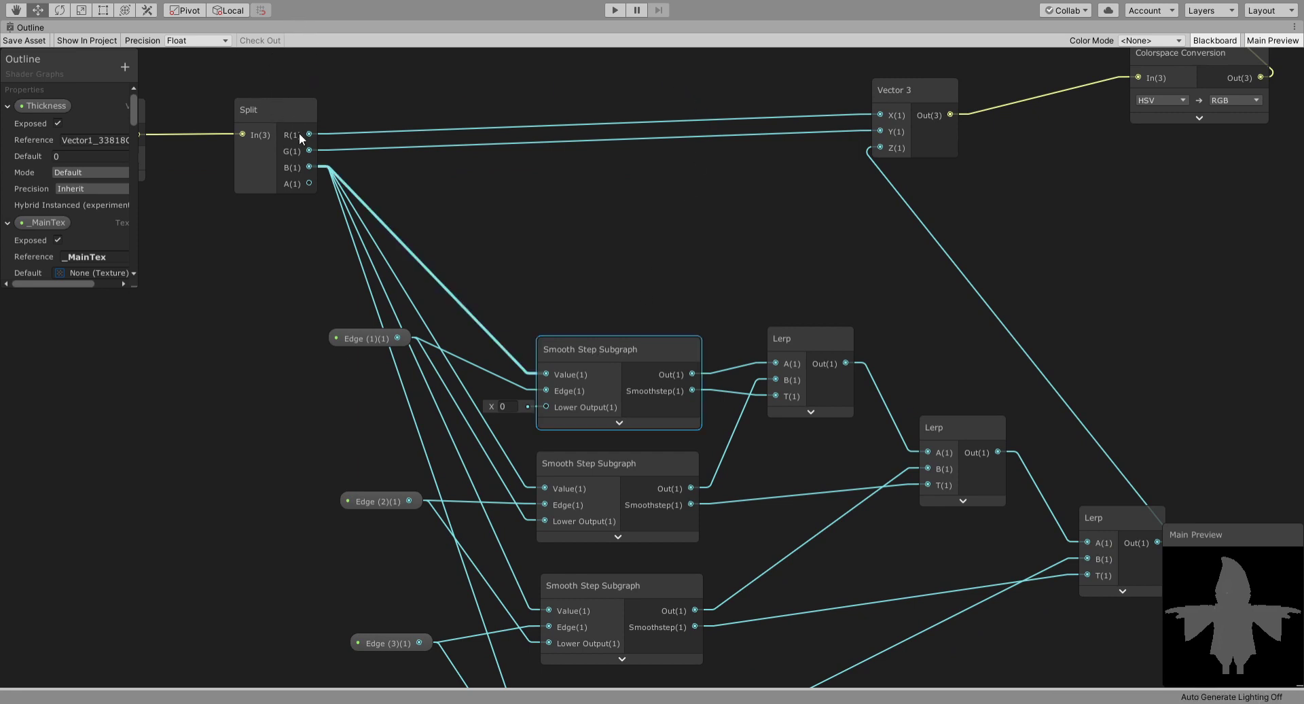
left_click(664, 222)
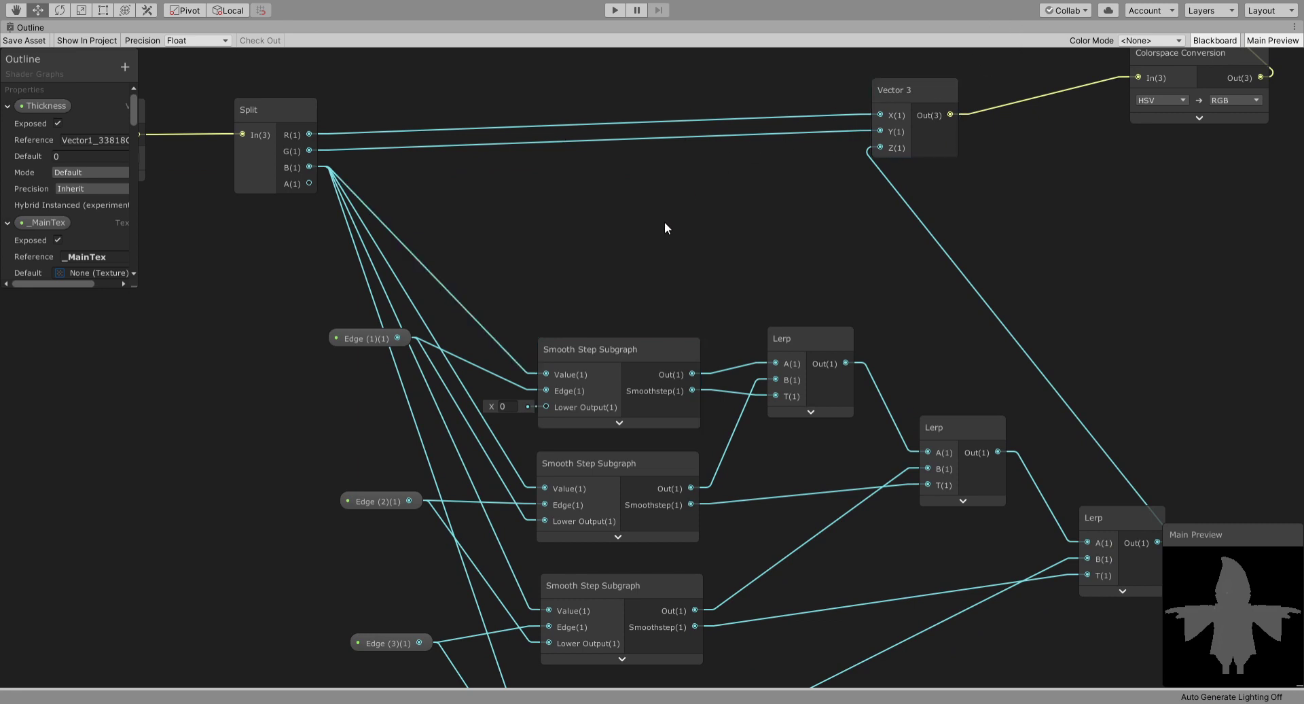
Step: Open the Smooth Step Subgraph maximized and move the Edge and Value property nodes farther away from the Add node
key("shift+space")
left_click(190, 28)
key("shift+space")
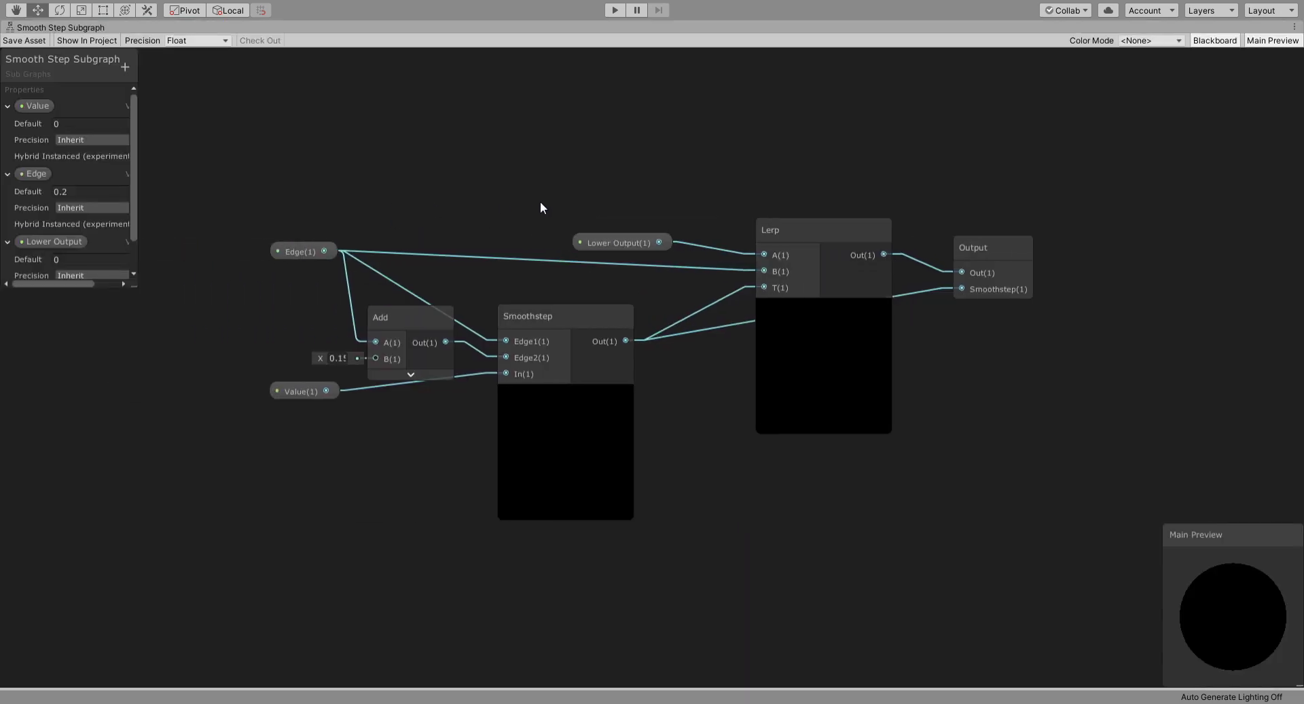
middle_click_drag(541, 202, 551, 202)
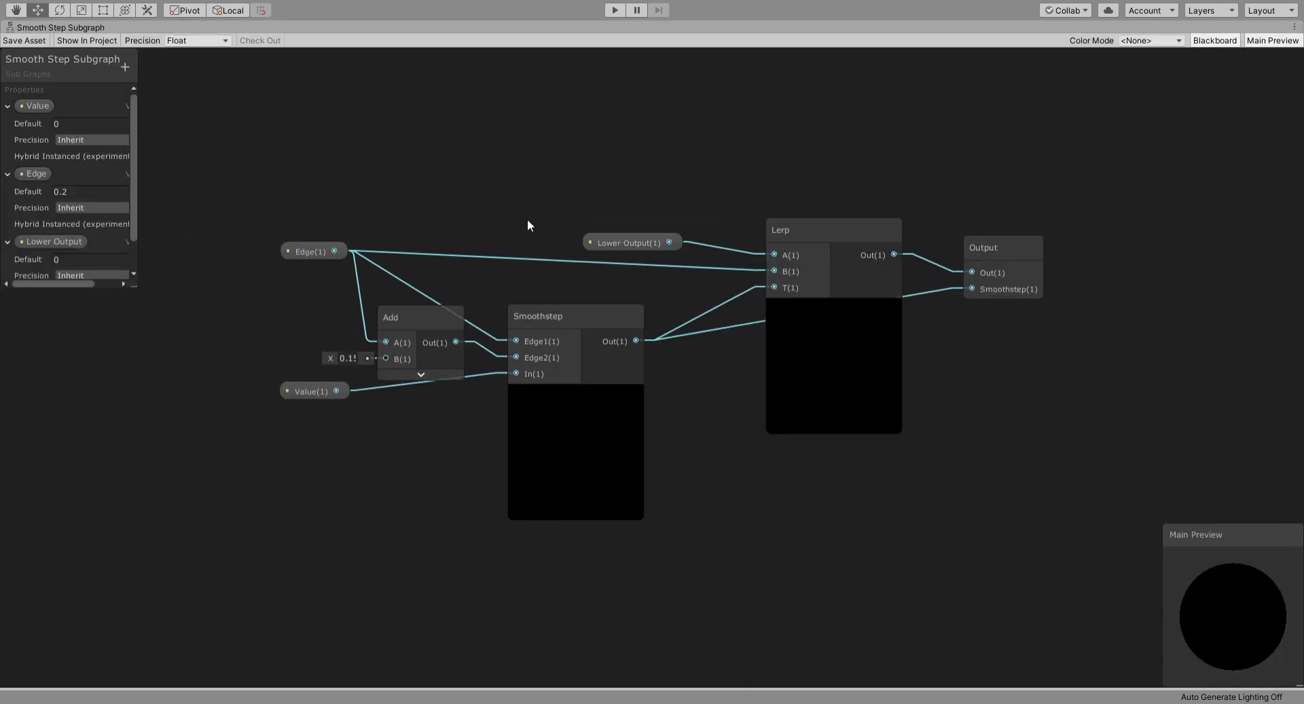
left_click_drag(307, 255, 291, 249)
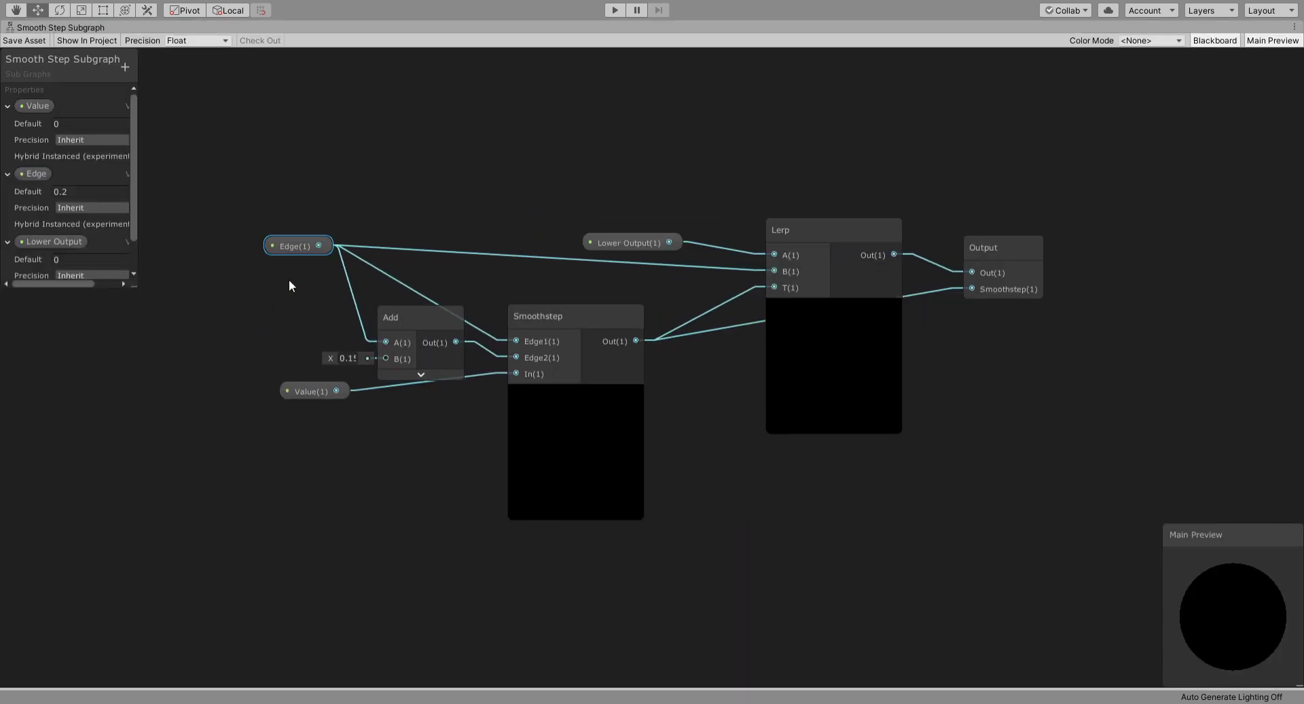
left_click_drag(297, 392, 247, 400)
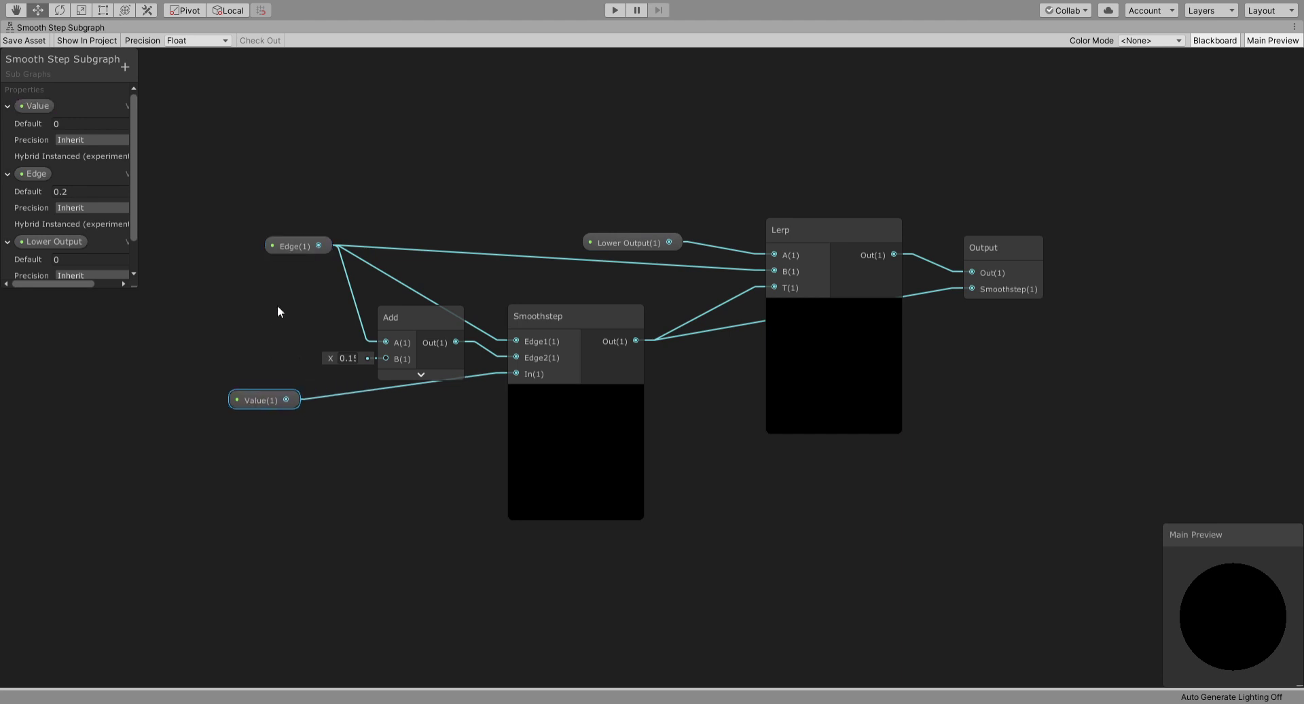
left_click_drag(293, 247, 244, 248)
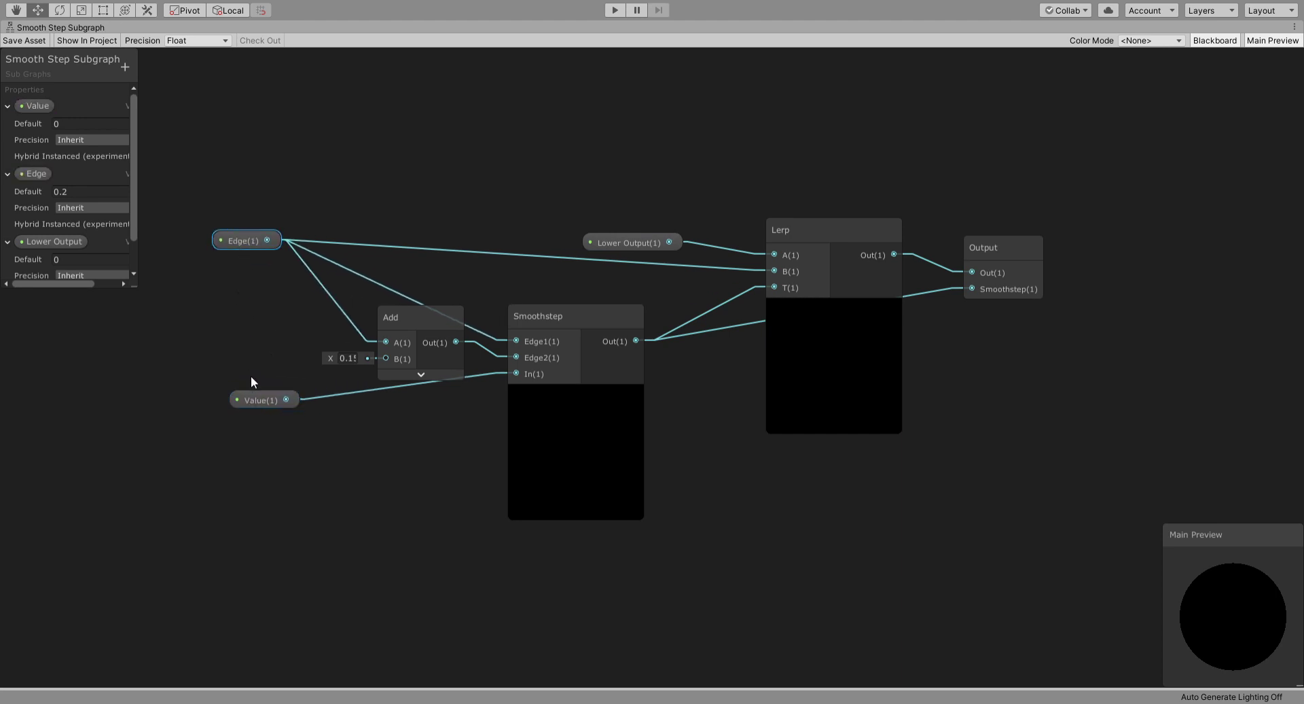
left_click_drag(256, 402, 241, 430)
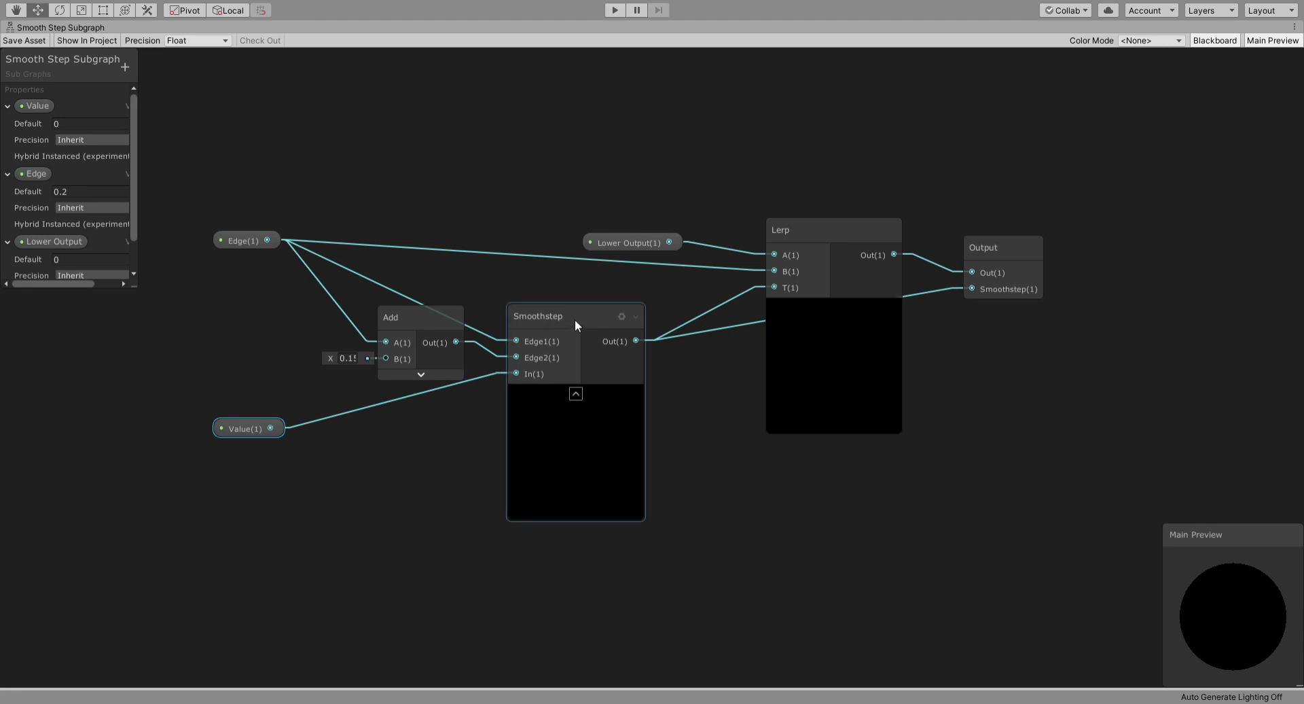
Step: Spread out the subgraph by repositioning the Smoothstep, Add and Edge nodes so their connections are easier to follow
left_click_drag(561, 320, 564, 318)
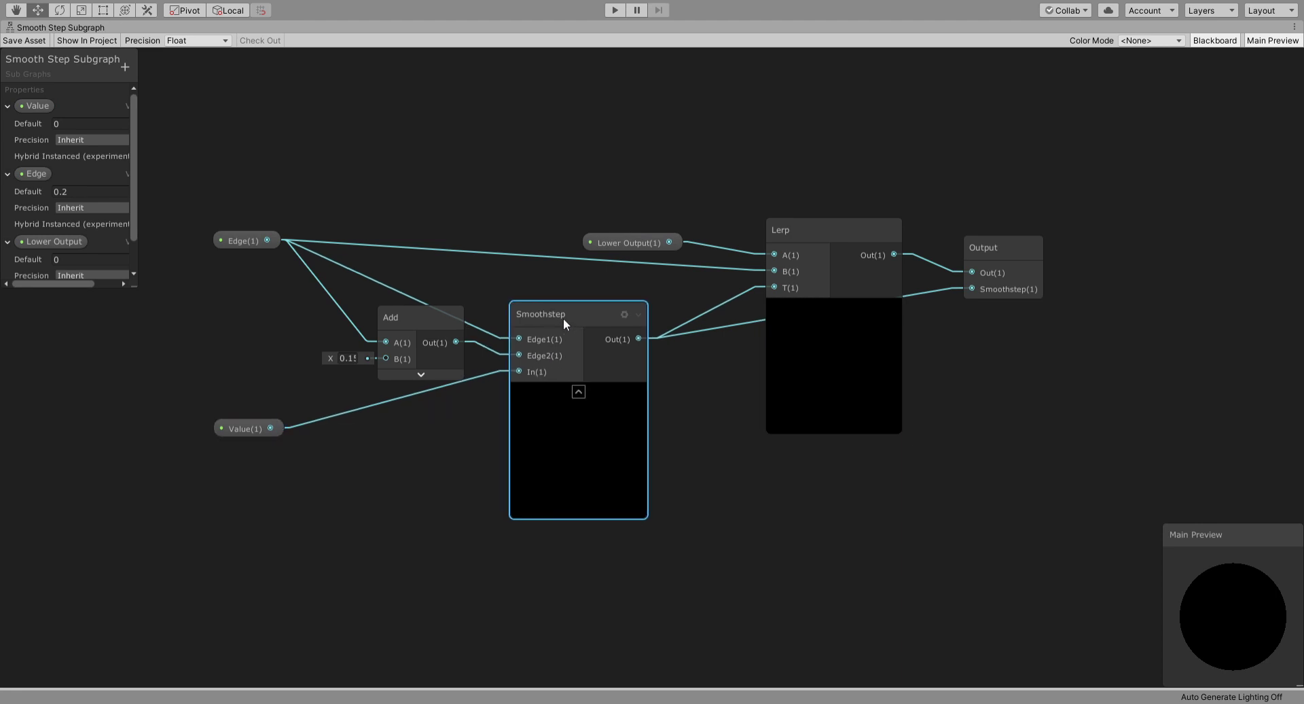
left_click_drag(395, 317, 365, 325)
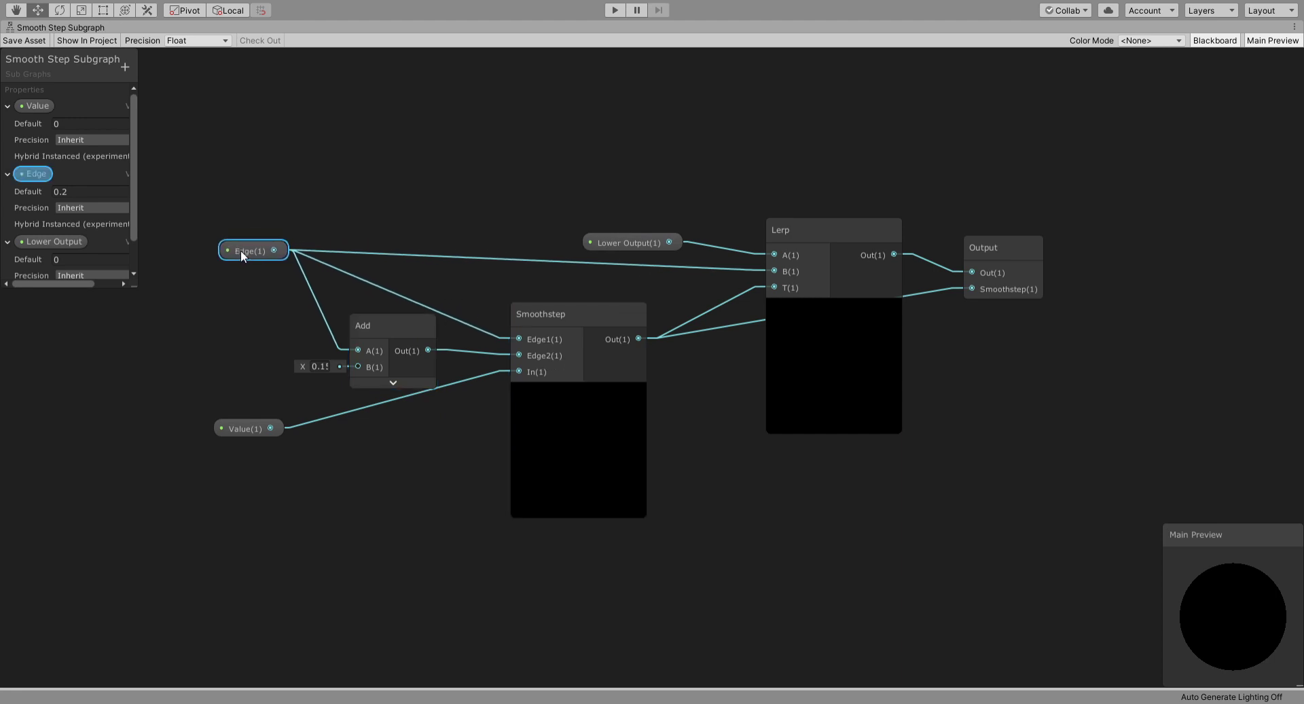
left_click_drag(240, 250, 254, 254)
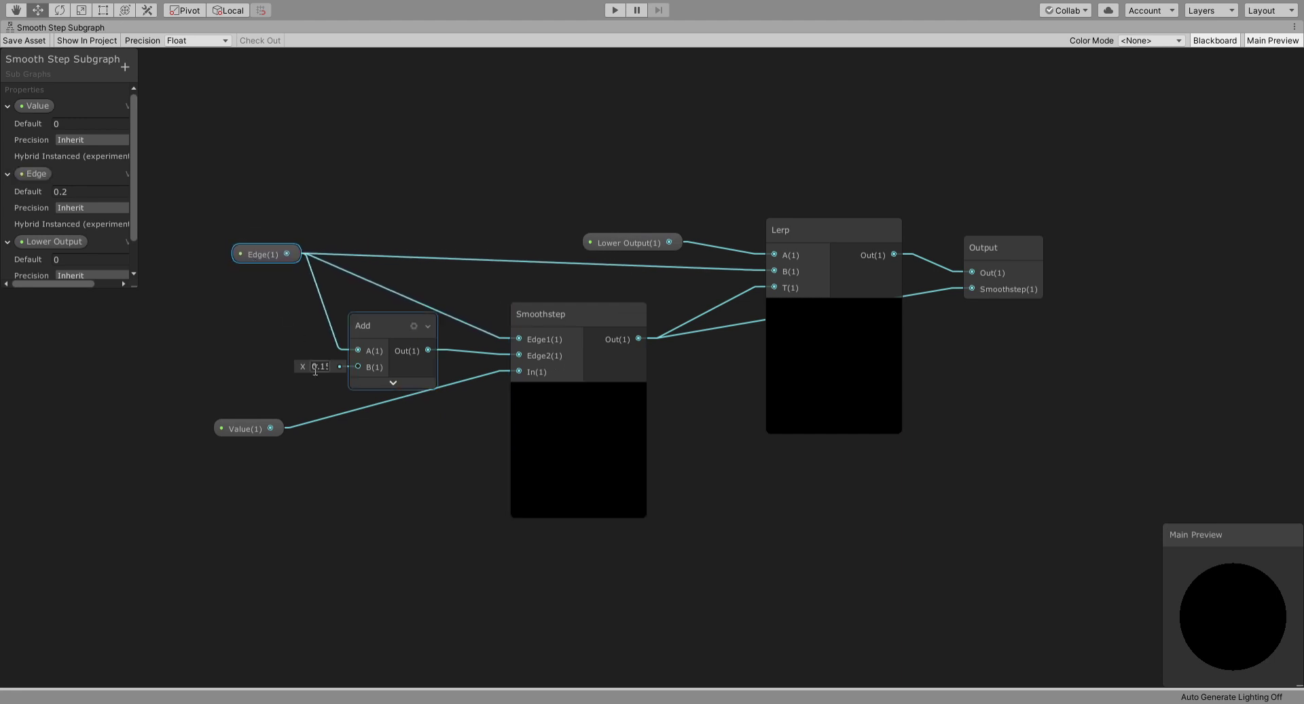
left_click(316, 337)
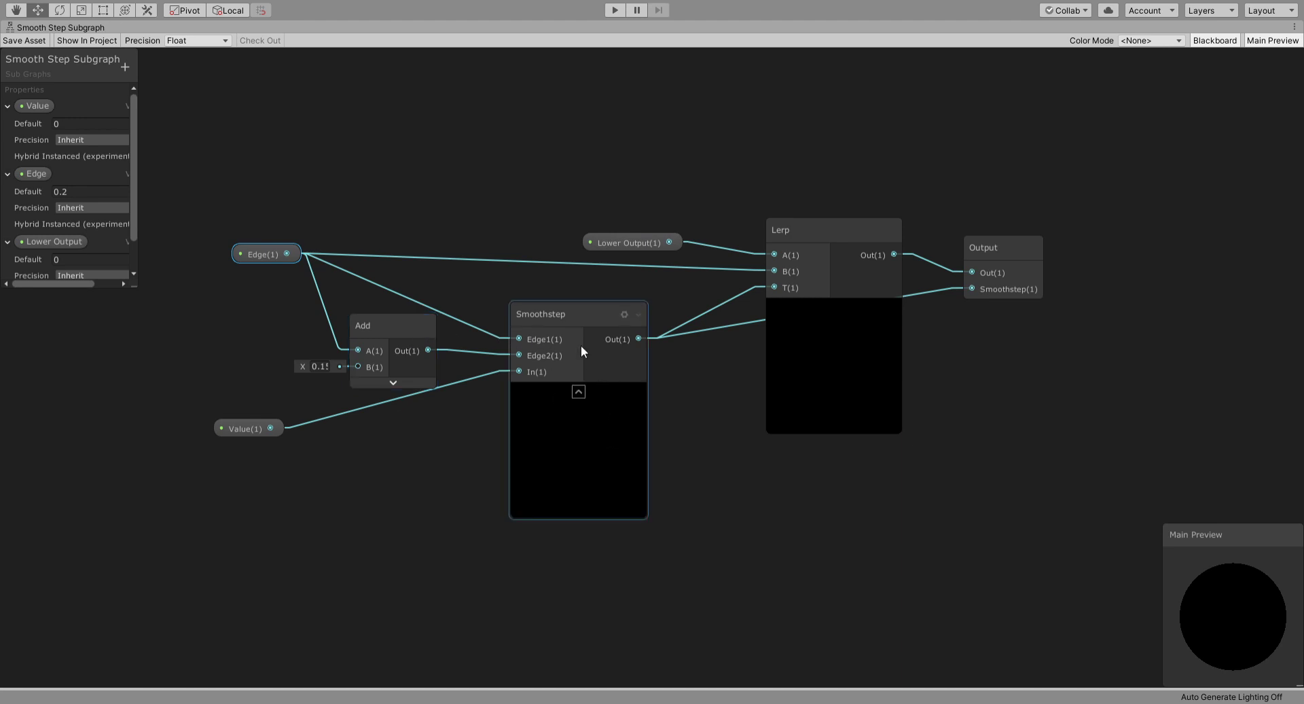
left_click(380, 265)
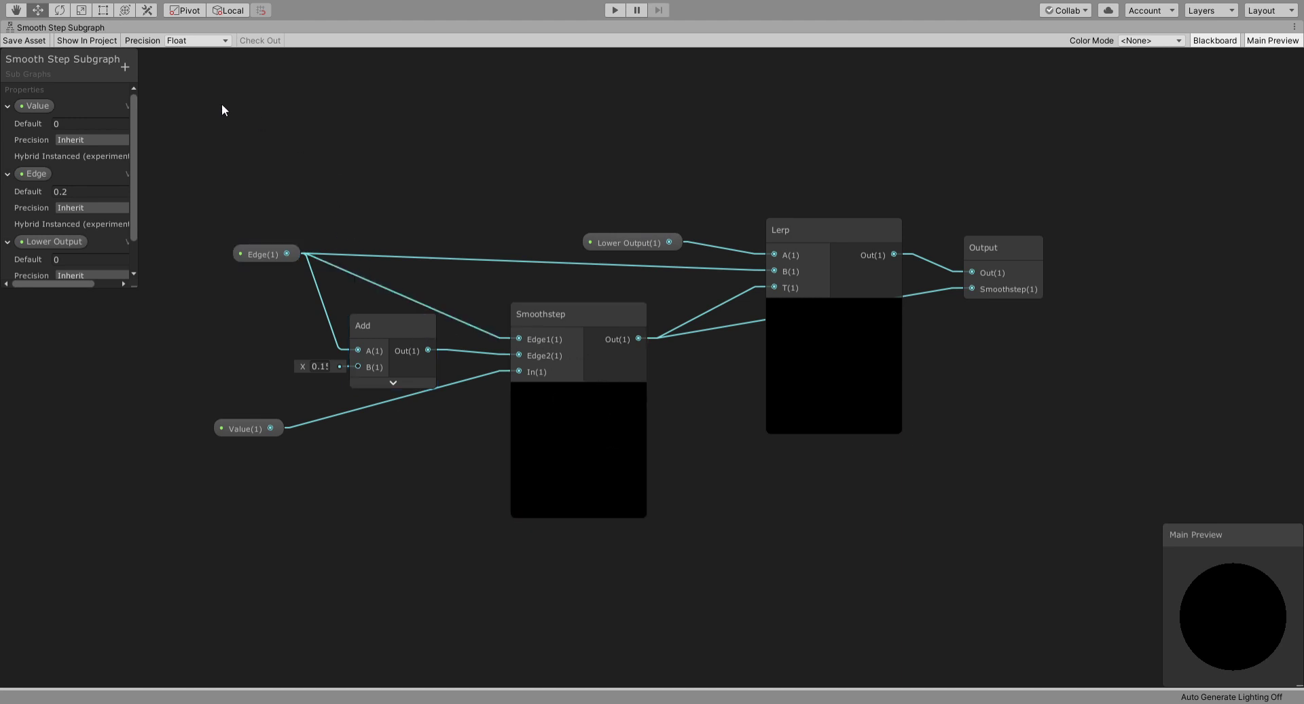
Step: Return to the maximized Outline graph and reposition the UV and Split nodes feeding the separate Smooth Step Subgraph preview
key("shift+space")
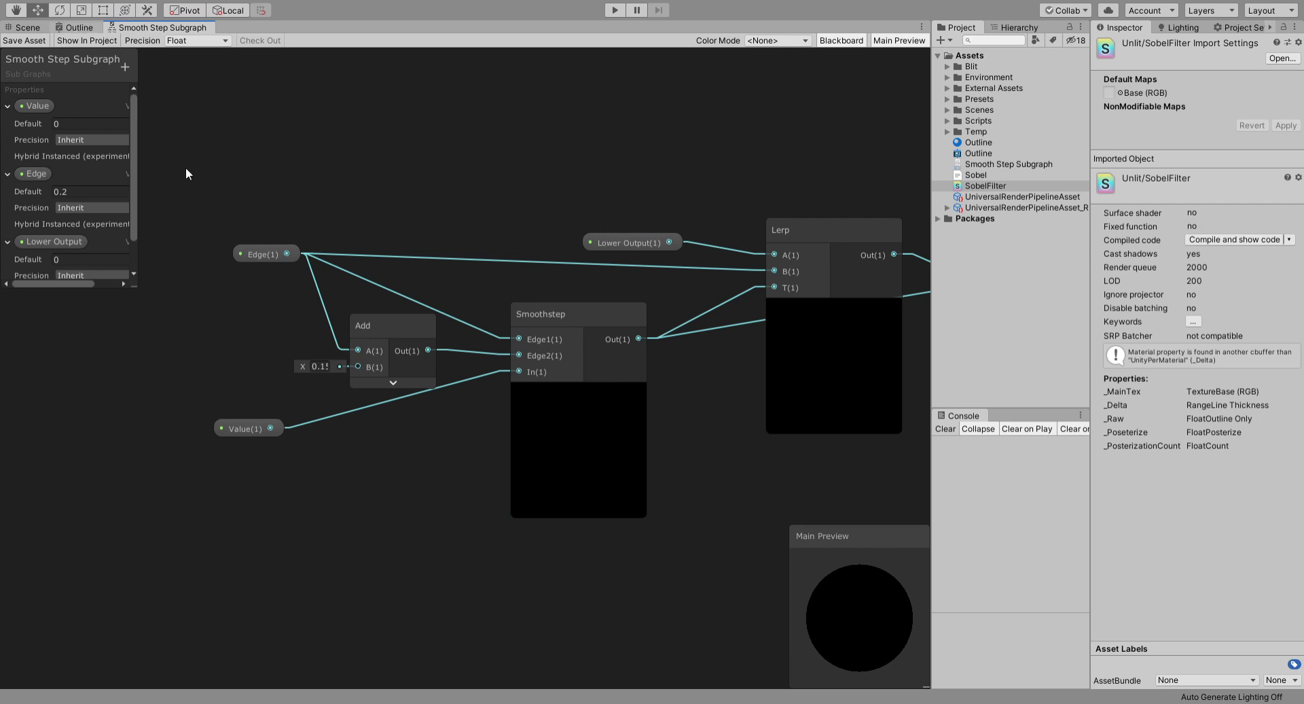
left_click(68, 29)
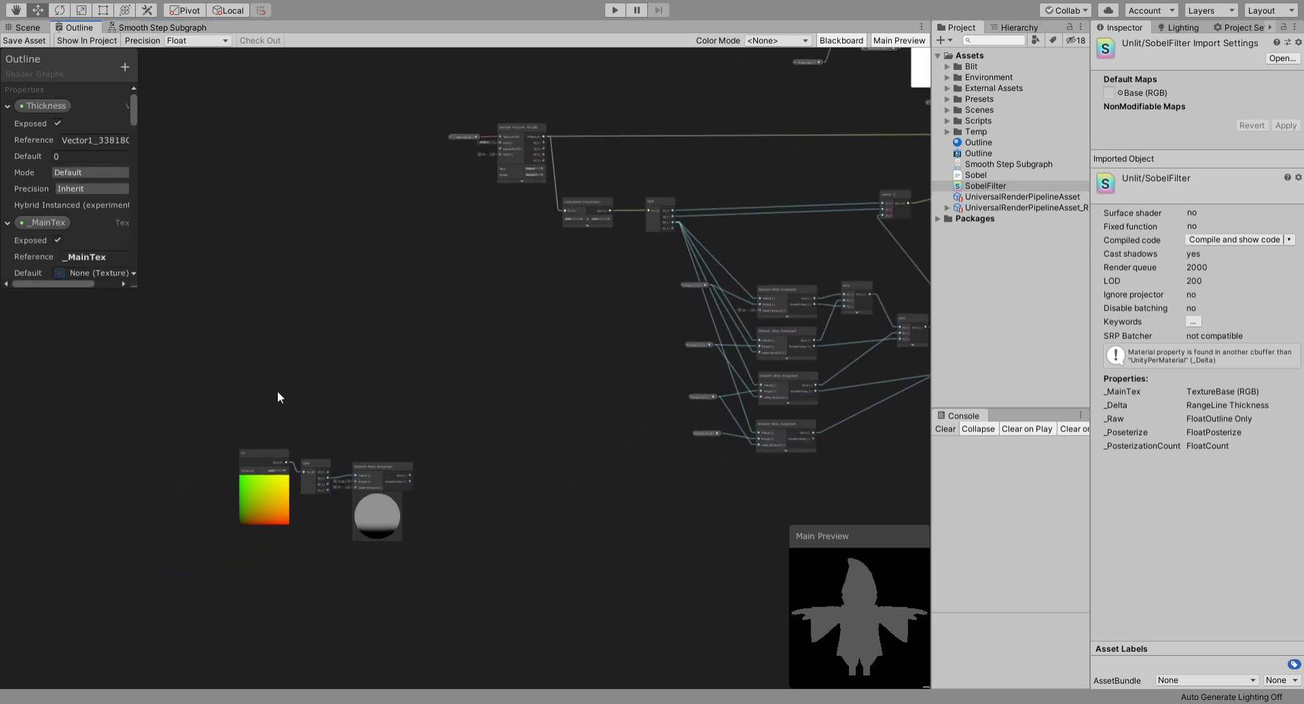
key("shift+space")
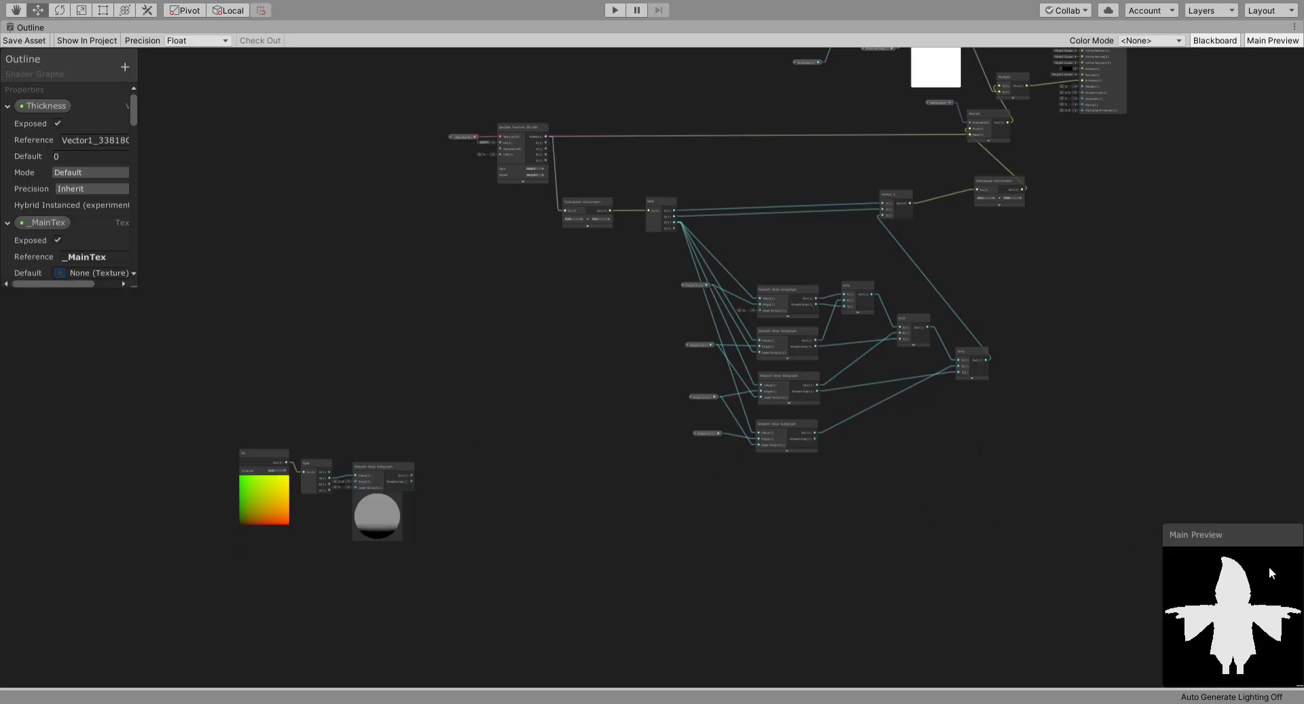
scroll(422, 450, "up", 7)
middle_click_drag(403, 441, 644, 309)
middle_click_drag(446, 312, 531, 242)
left_click_drag(311, 251, 286, 244)
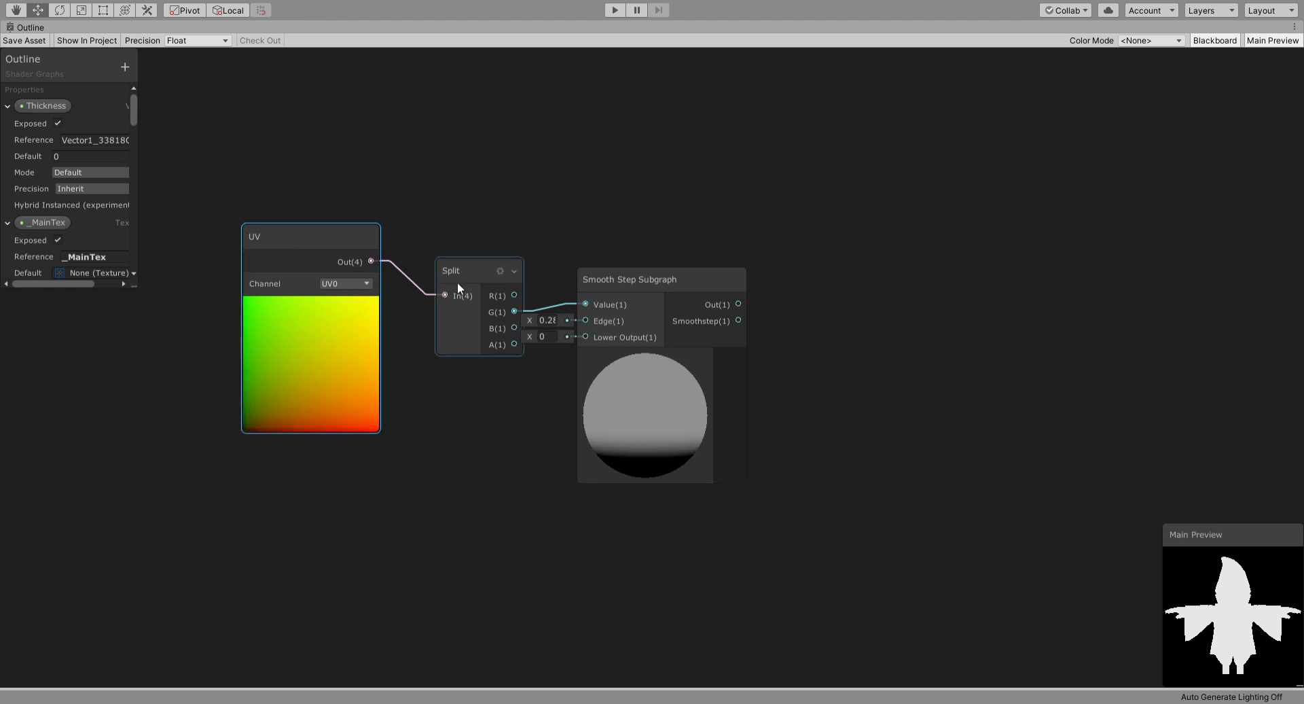
left_click_drag(471, 283, 455, 278)
left_click_drag(323, 246, 318, 250)
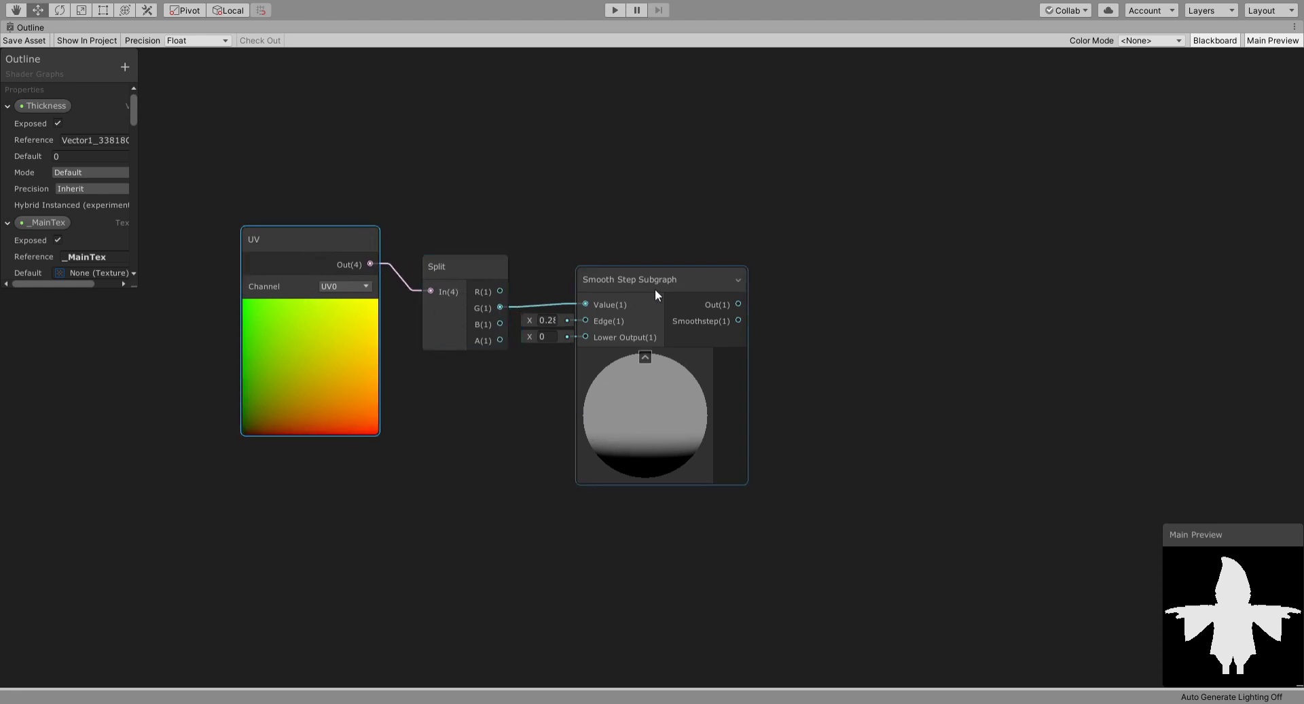
Step: Nudge the separate preview's Smooth Step Subgraph node in the Outline graph and set its Edge input to 0.5
left_click_drag(655, 290, 670, 288)
left_click_drag(541, 319, 547, 318)
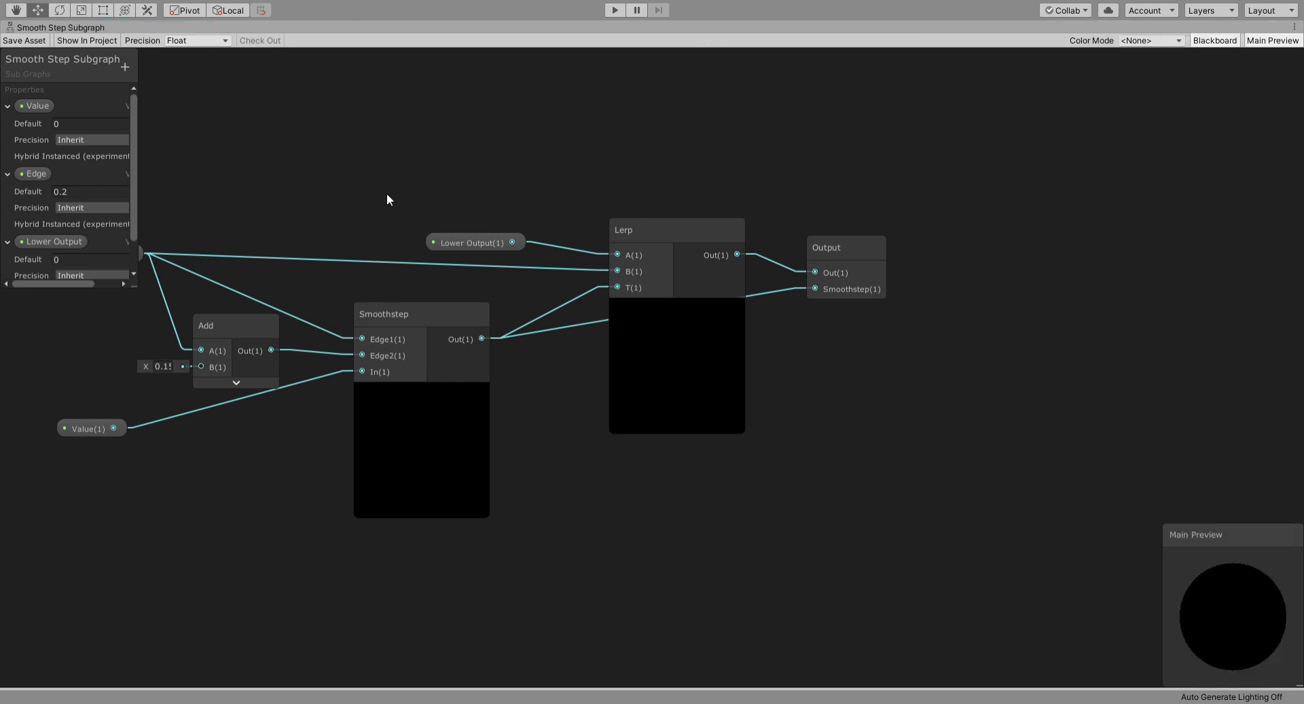
Step: In the maximized Smooth Step Subgraph, slightly reposition the Lerp, Edge and Lower Output nodes while tracing the connections into Lerp
middle_click_drag(387, 196, 524, 209)
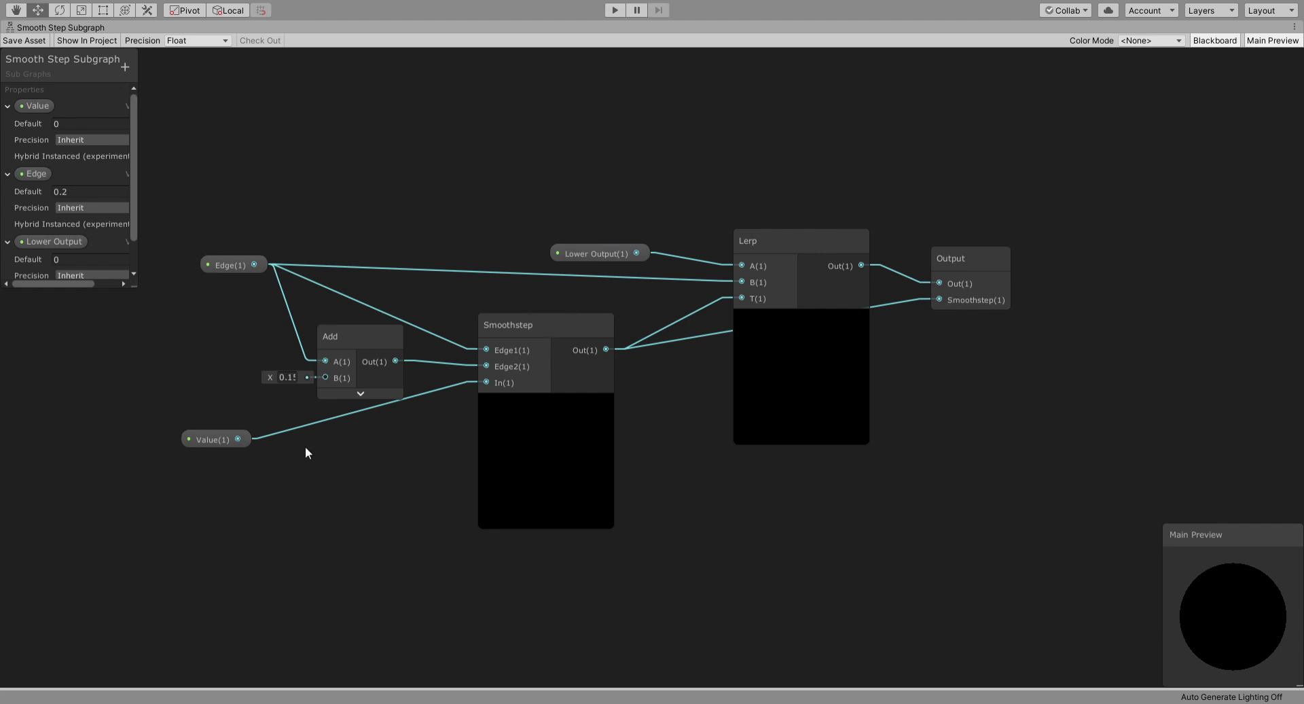
middle_click_drag(564, 400, 374, 407)
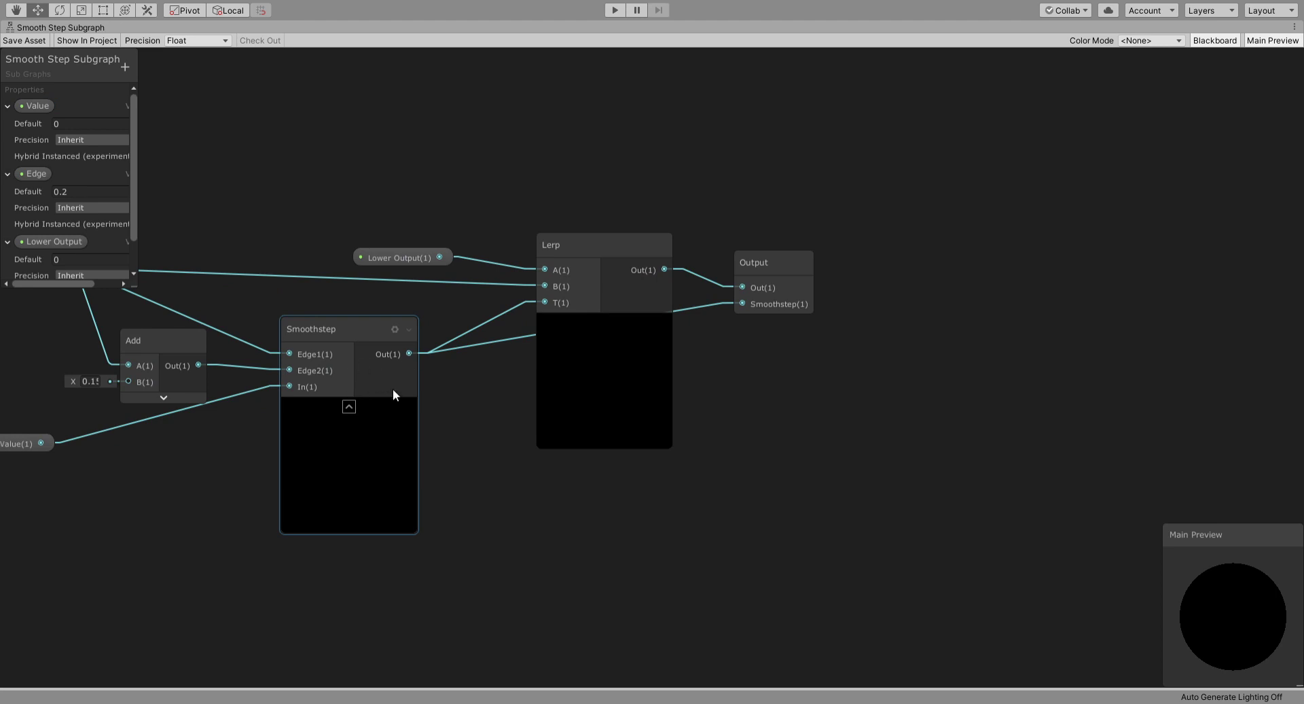
left_click_drag(581, 248, 581, 241)
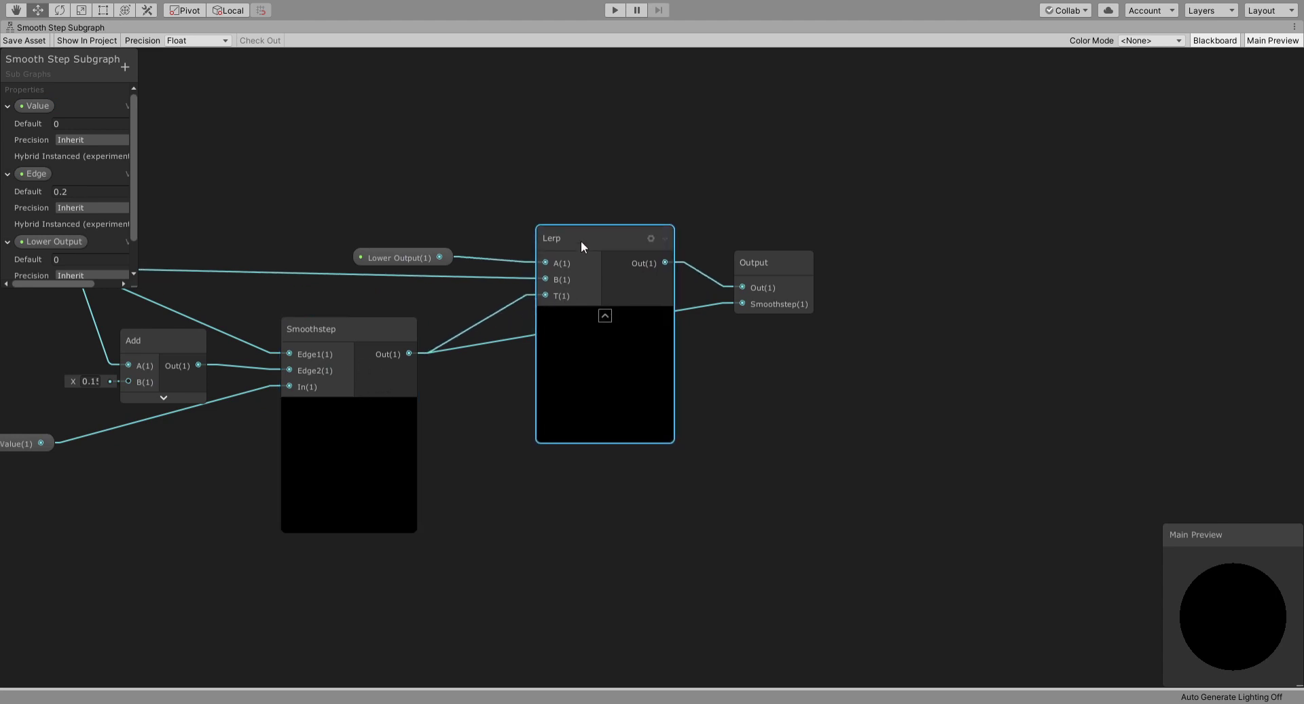
middle_click_drag(351, 258, 511, 274)
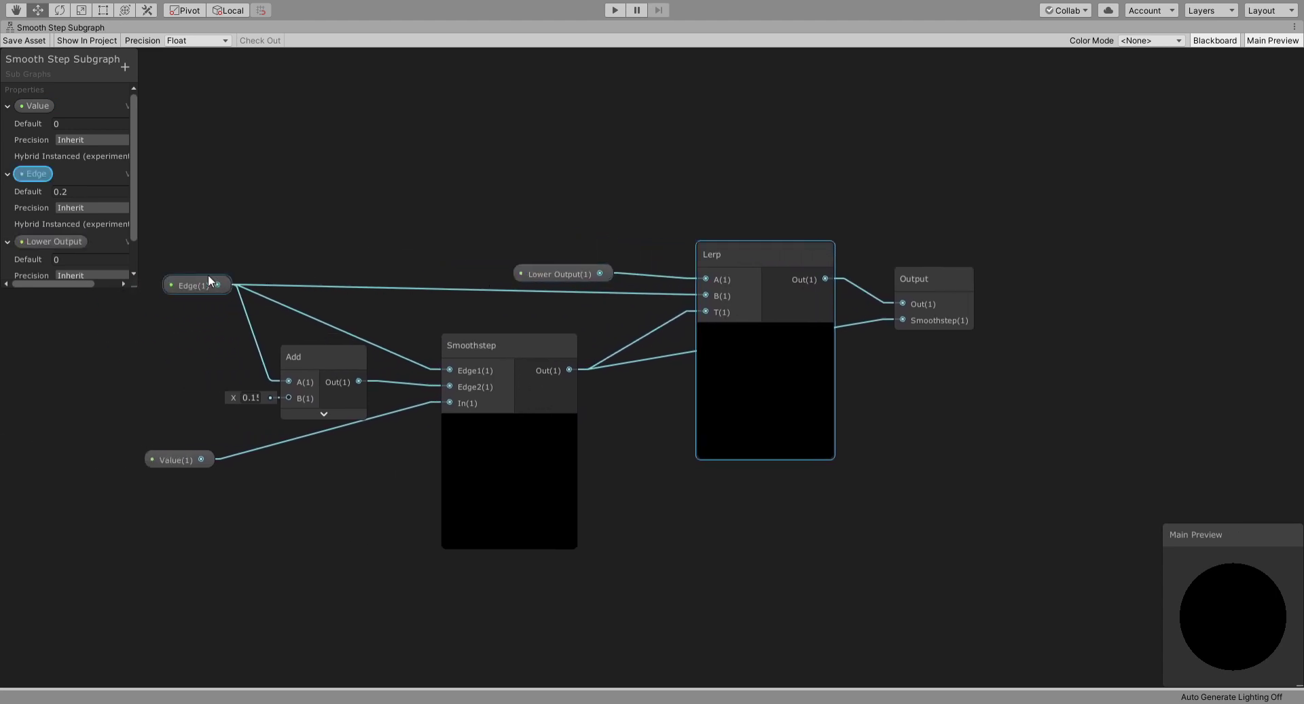
left_click_drag(197, 284, 200, 287)
left_click_drag(532, 273, 540, 267)
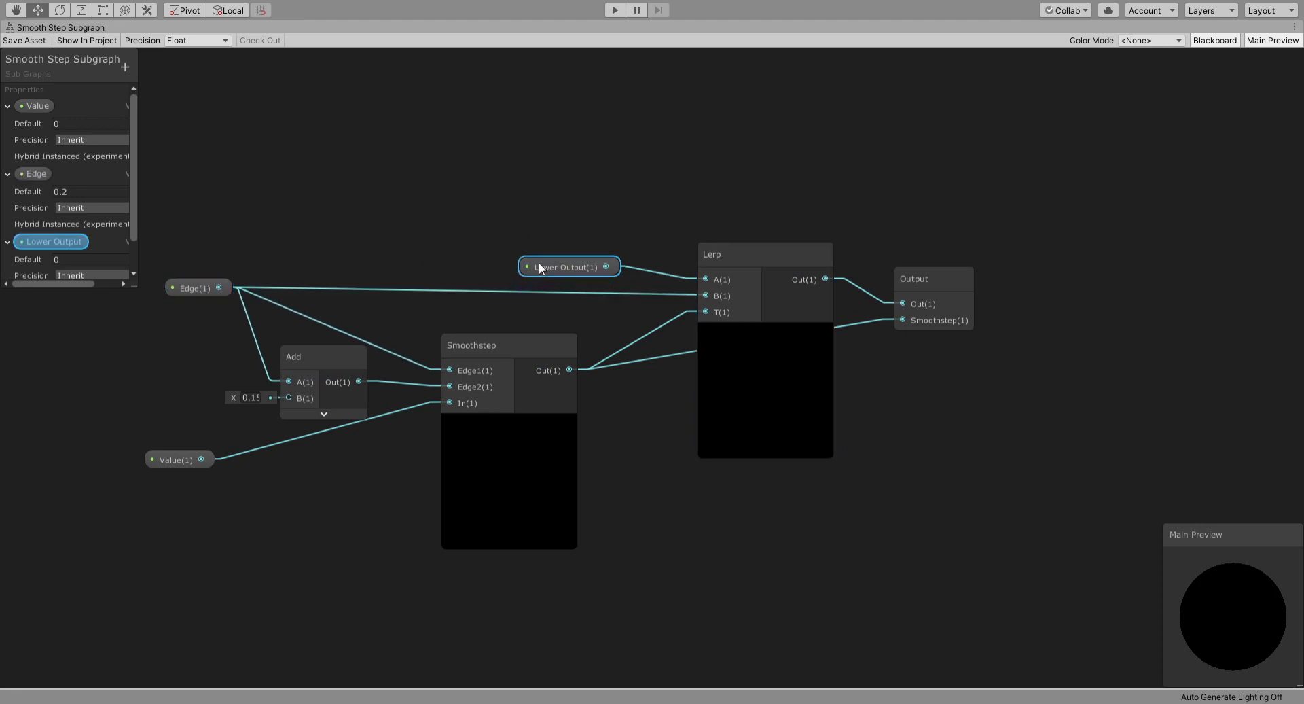
middle_click_drag(655, 245, 458, 215)
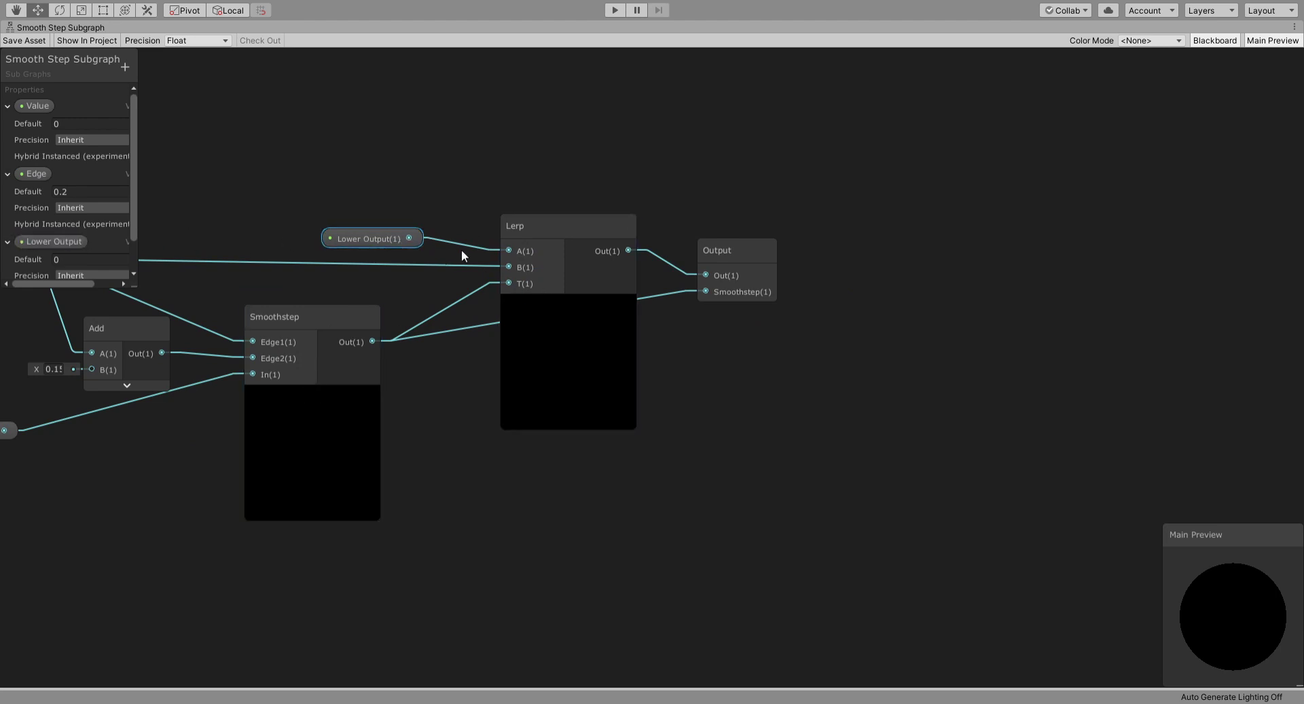
Step: Inspect the Output node's settings for the types of its Out and Smoothstep inputs, and close them
left_click(674, 295)
left_click(631, 251)
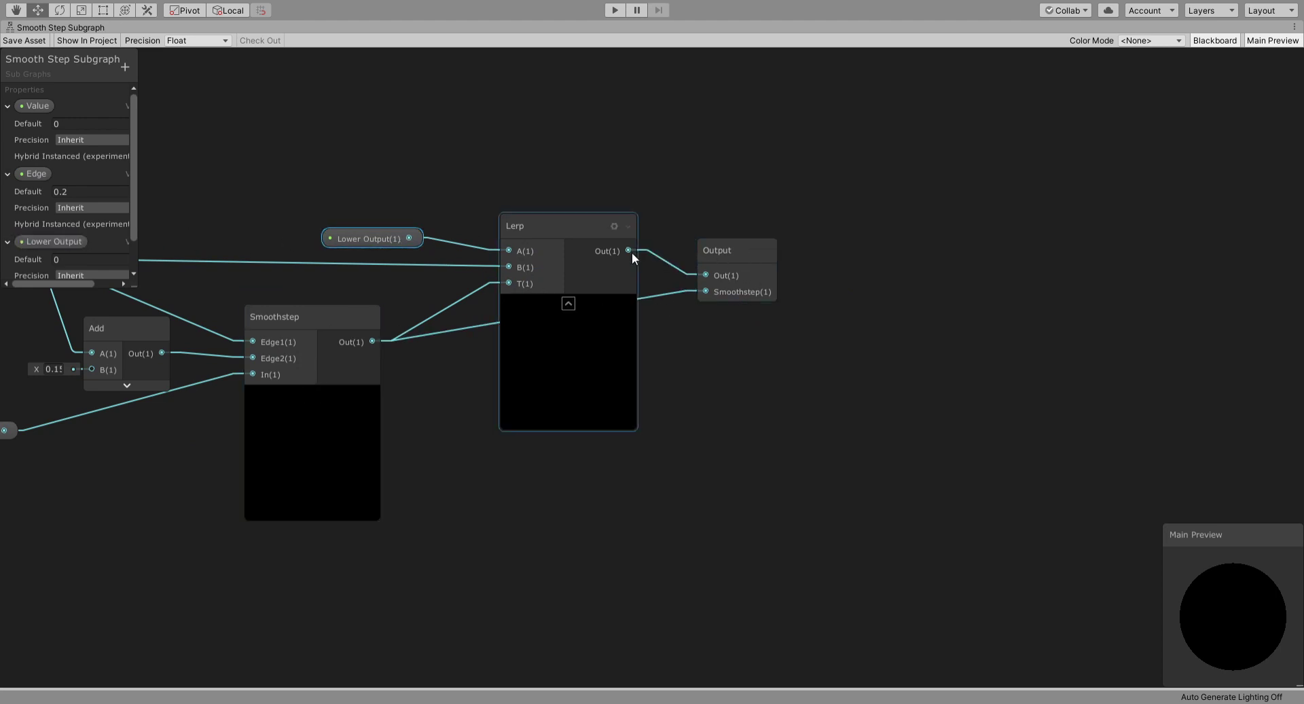
left_click(707, 259)
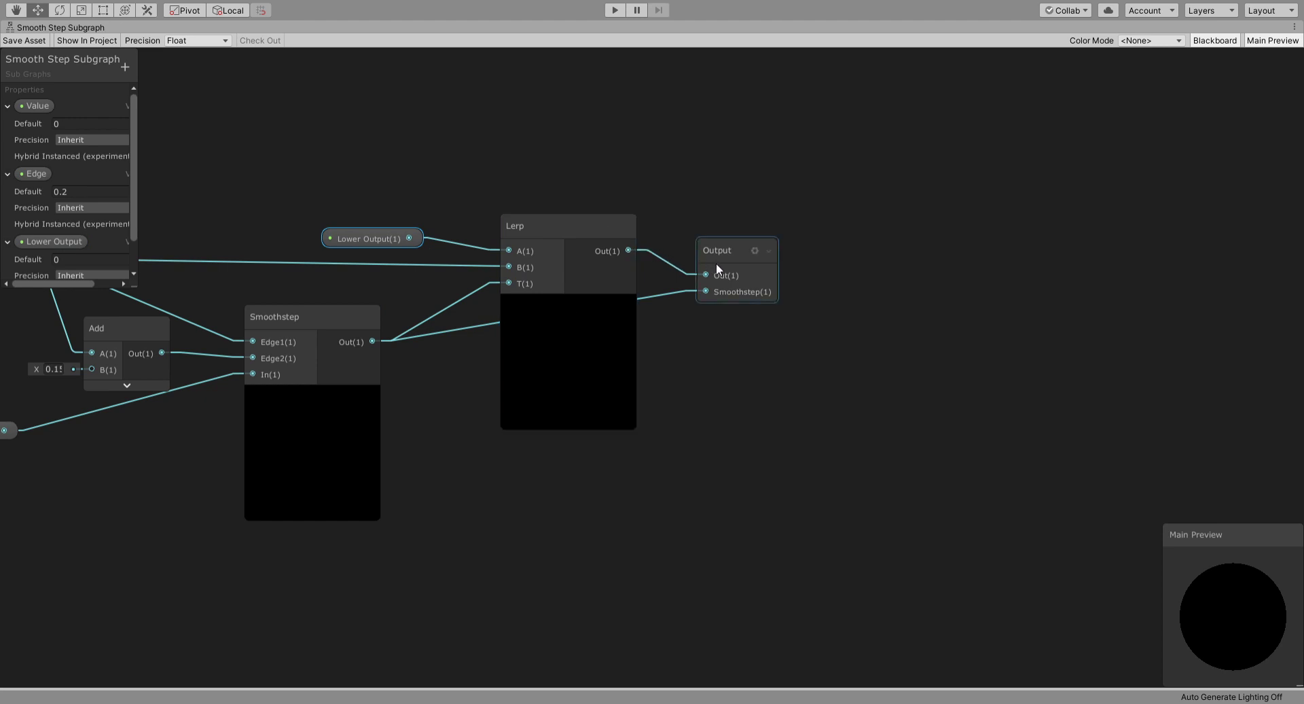
left_click(755, 252)
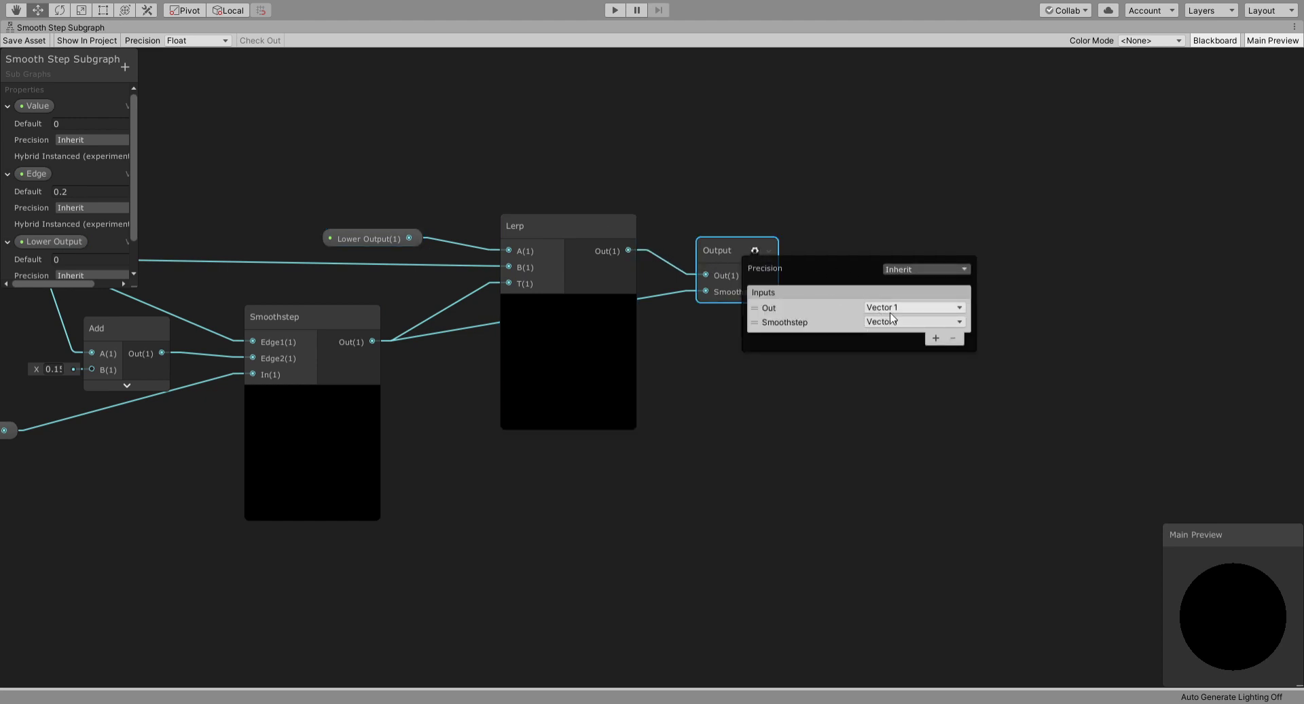
left_click(756, 251)
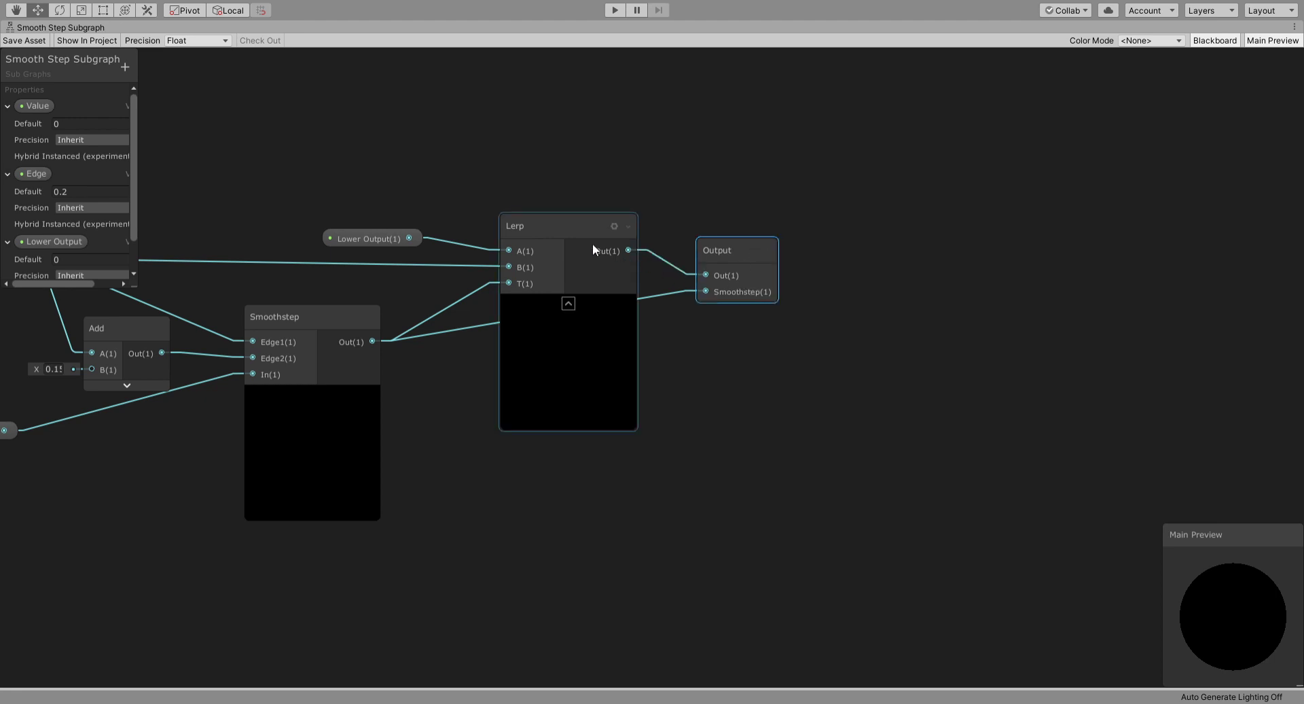
Step: Shift the Lerp node away from Output and the Smoothstep node slightly toward Lerp, and leave the maximized subgraph view
left_click_drag(592, 243, 581, 237)
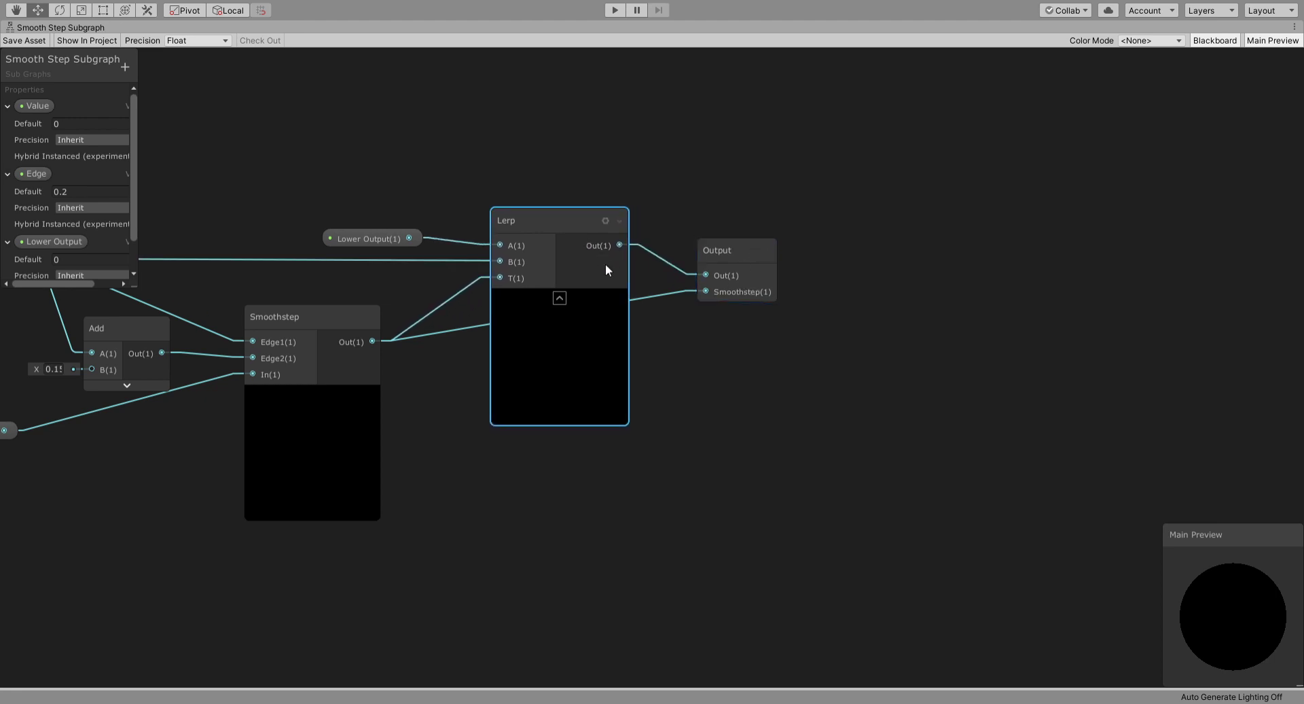
left_click_drag(333, 327, 340, 327)
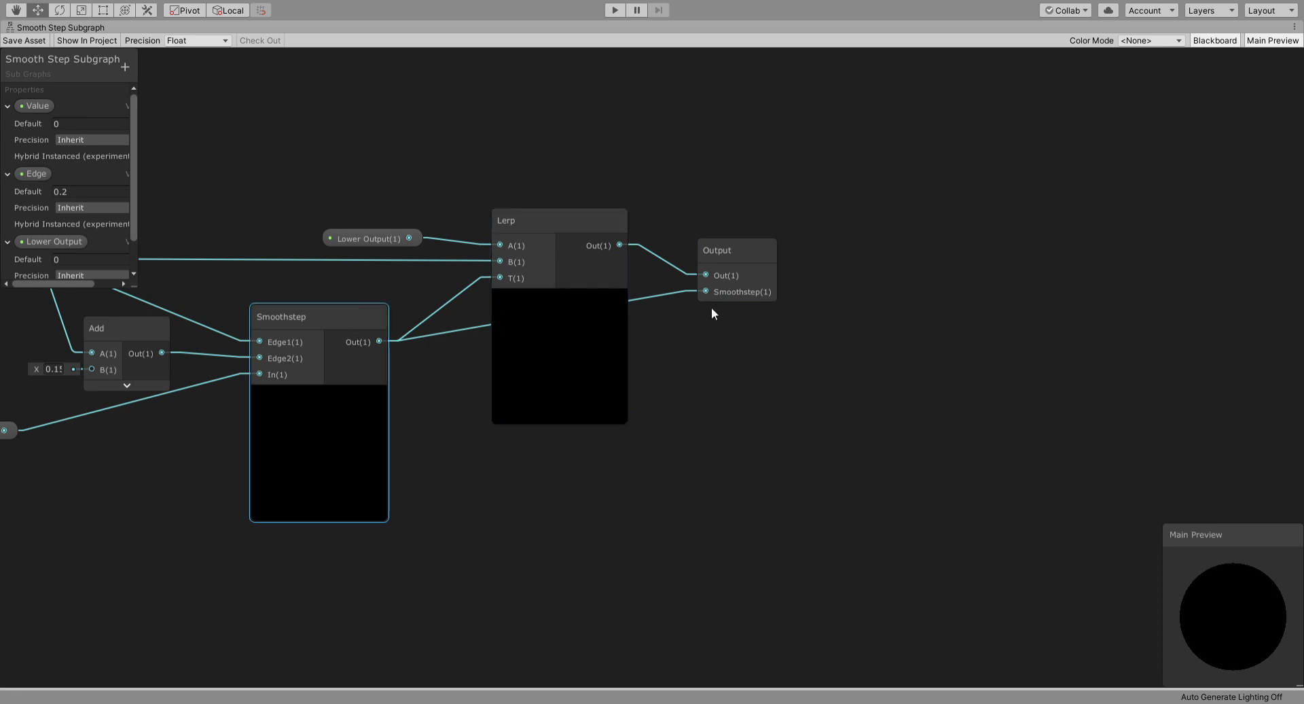
left_click(438, 165)
key("shift+space")
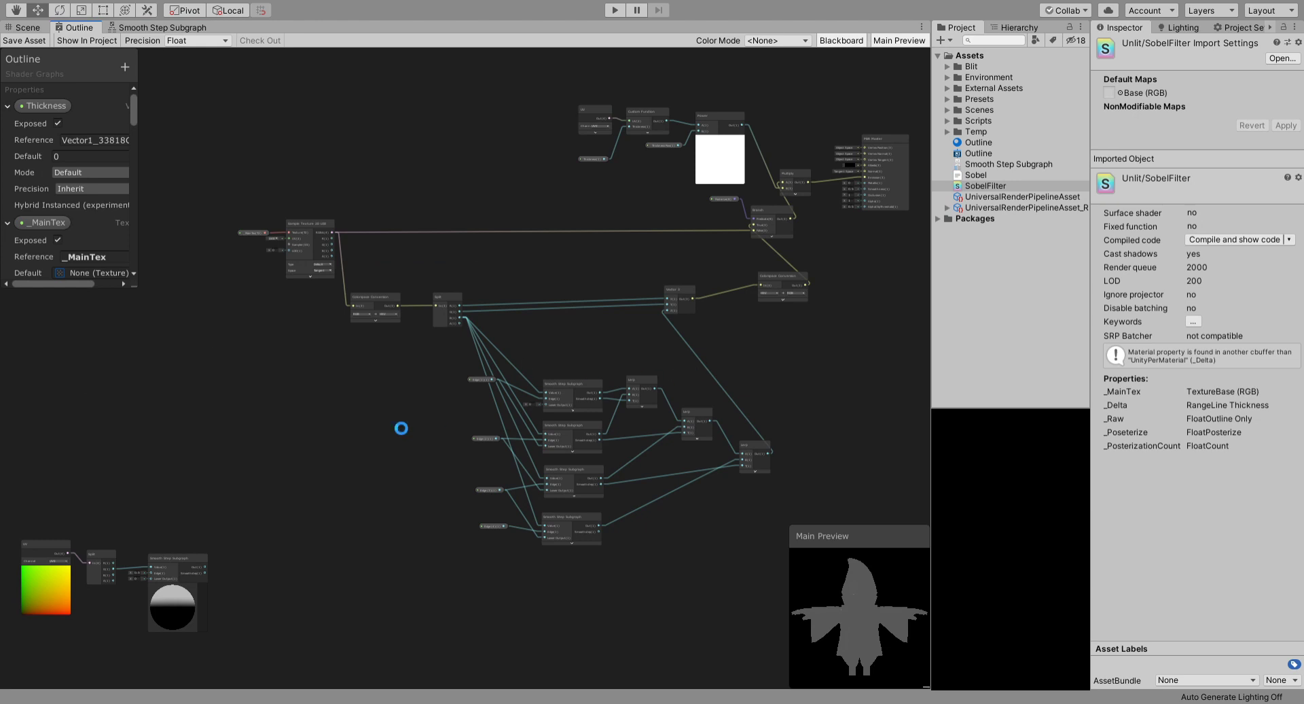
Step: Maximize the Outline graph and slightly reposition the Smooth Step Subgraph node in the separate UV preview
key("shift+space")
middle_click_drag(283, 502, 679, 316)
scroll(539, 447, "up", 7)
left_click_drag(623, 274, 627, 271)
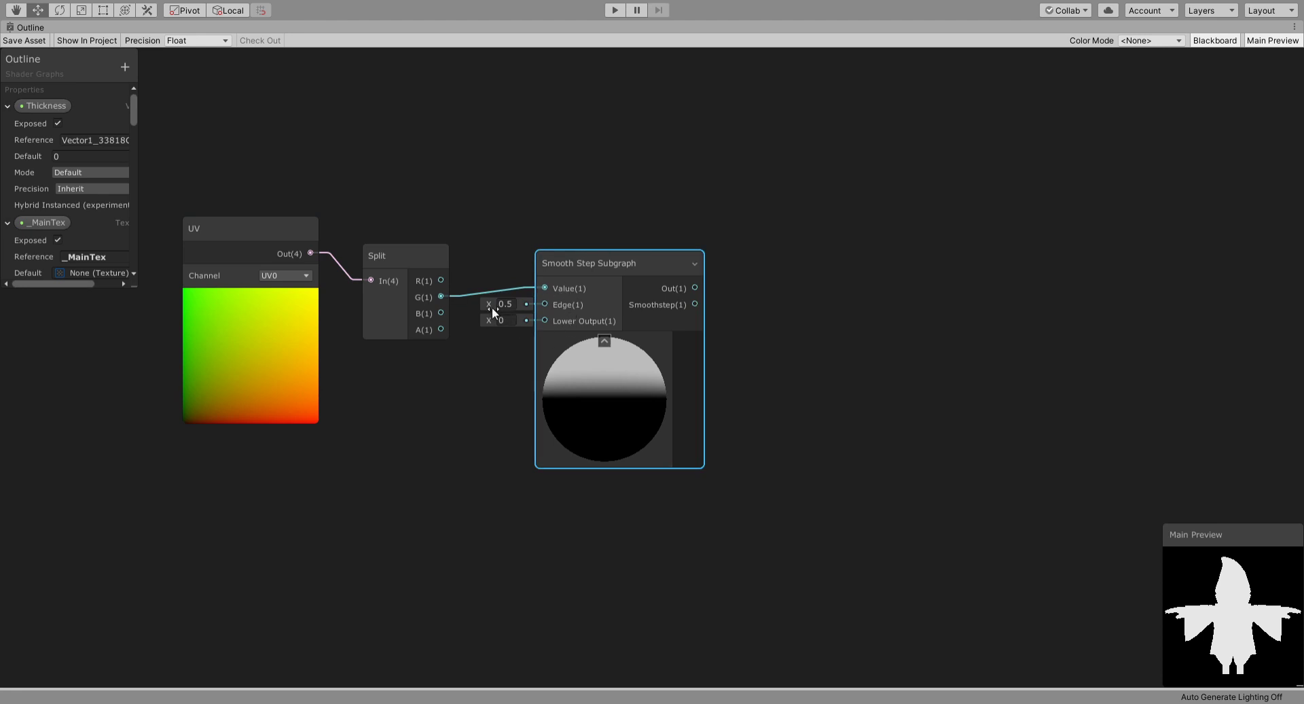
Step: Vary the preview Smooth Step Subgraph's Edge input from near 0 to above 0.5, and try its Lower Output input before setting it to 0
left_click_drag(491, 307, 483, 309)
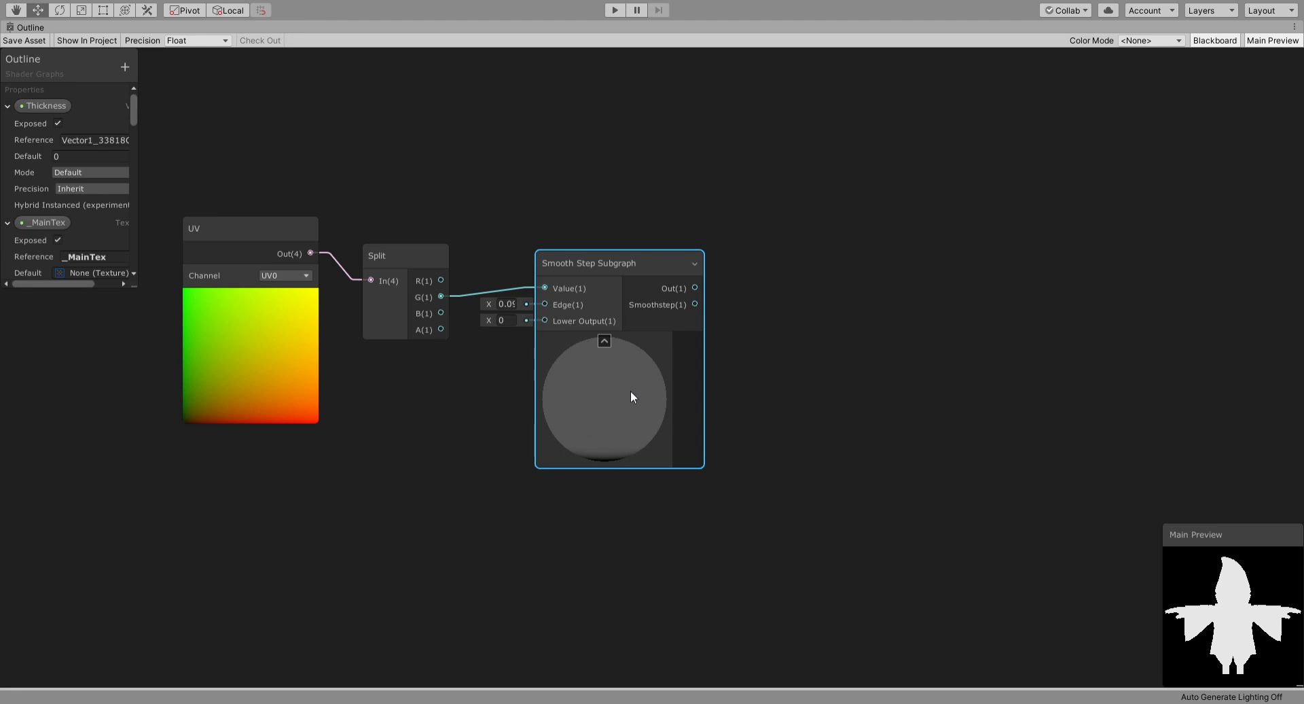
left_click(509, 304)
type("0.65")
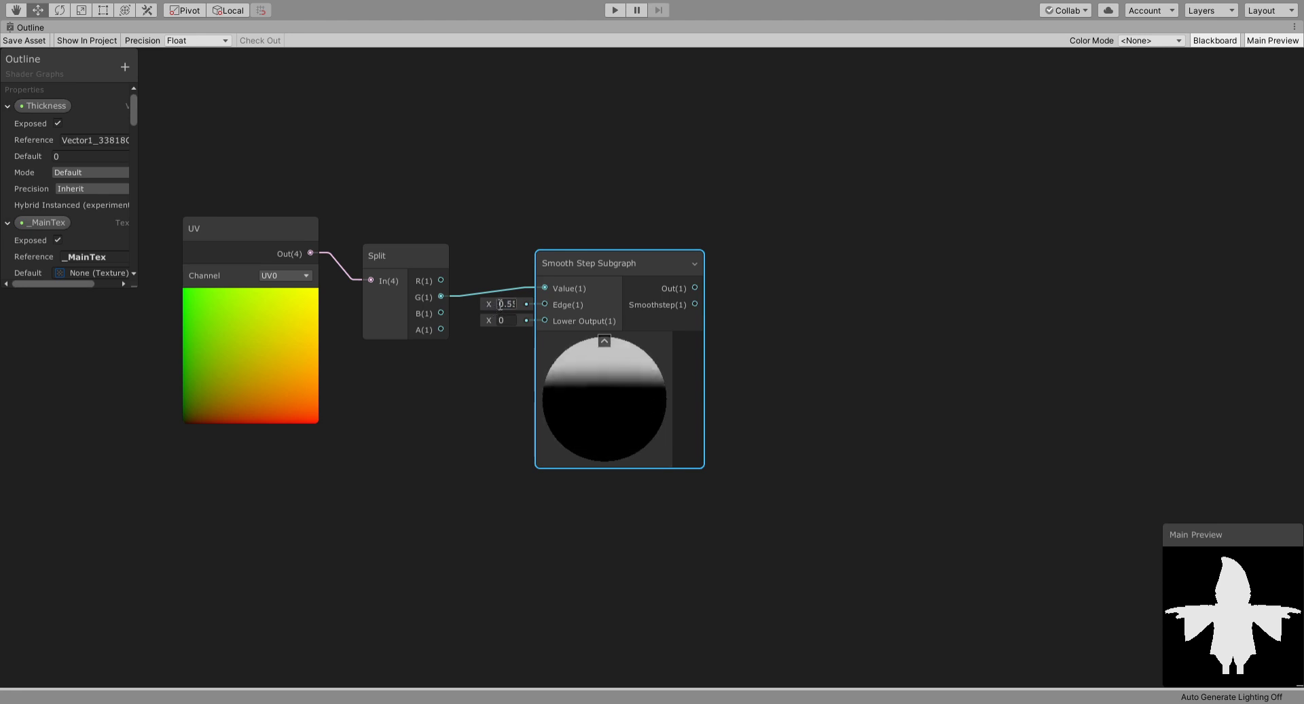
left_click_drag(502, 305, 501, 305)
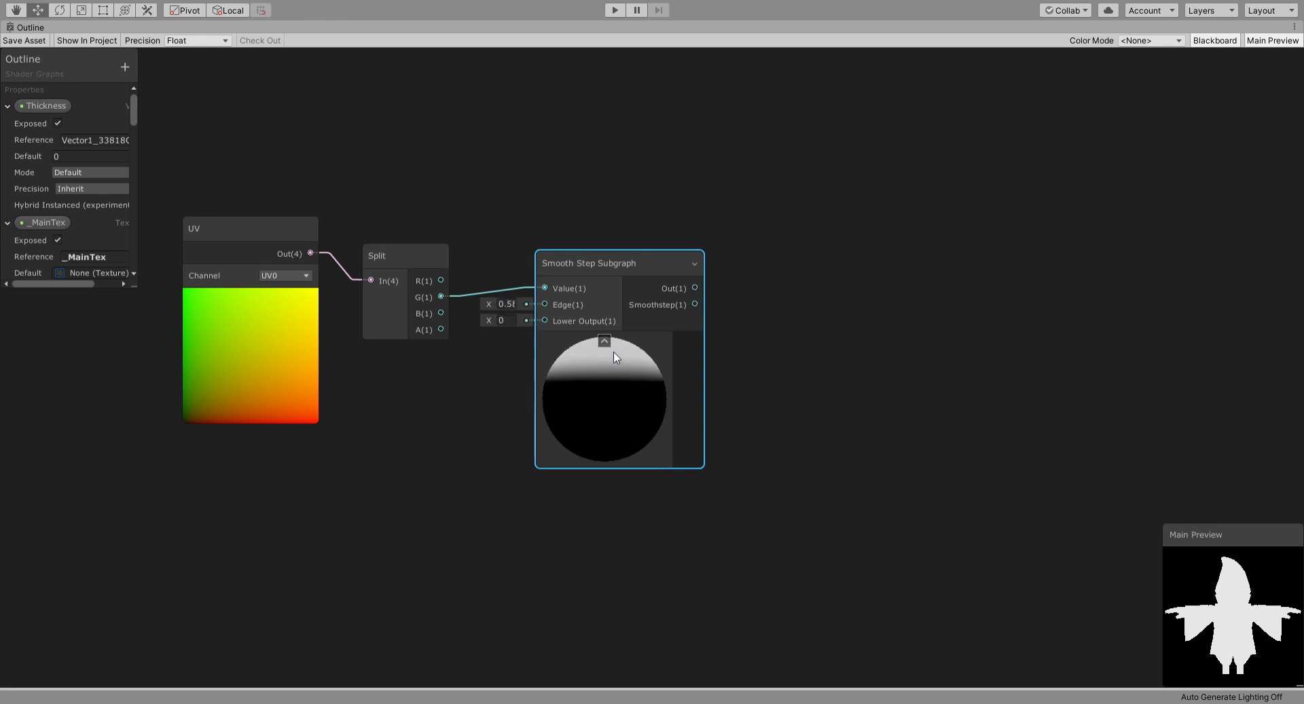
left_click(512, 304)
left_click(591, 422)
left_click_drag(491, 320, 495, 320)
type("0")
Step: Locate the Posterize chain of Smooth Step Subgraph nodes and select its Edge (1) property node
scroll(695, 307, "down", 3)
middle_click_drag(1083, 170, 274, 446)
middle_click_drag(558, 196, 600, 179)
scroll(595, 292, "up", 3)
left_click(317, 212)
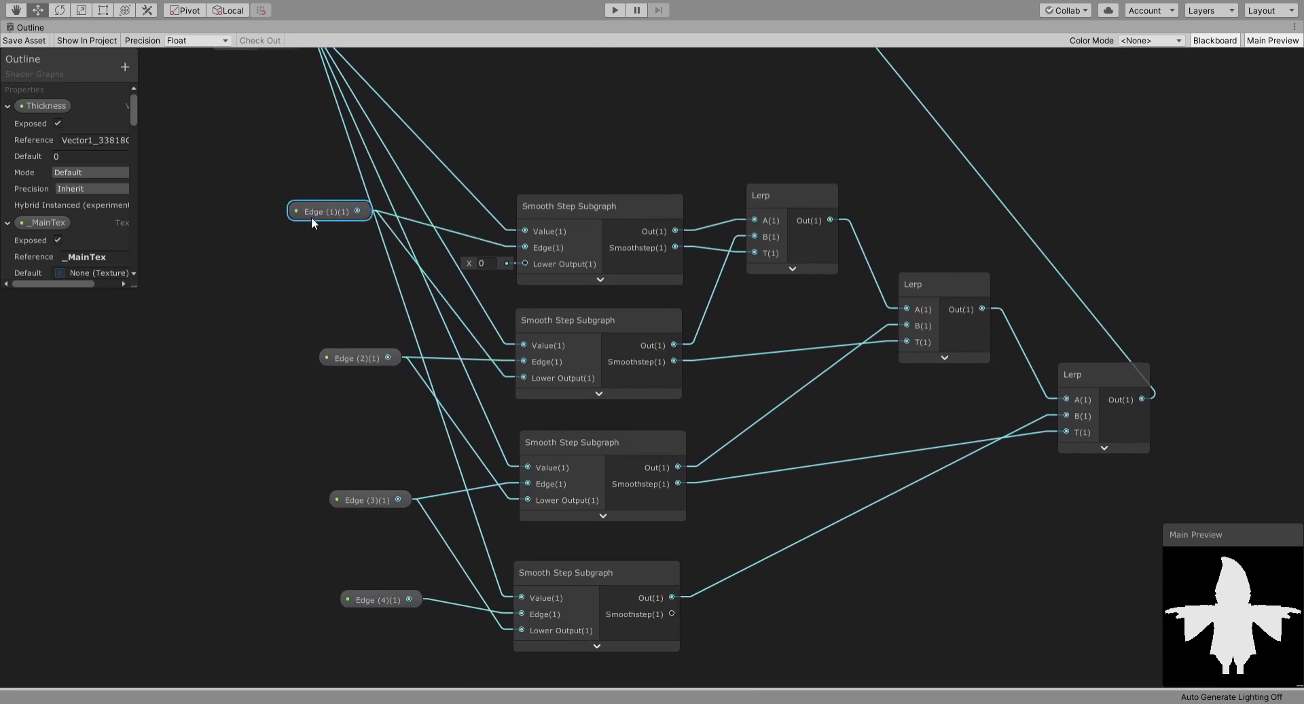
Step: Enlarge the Outline blackboard and collapse the Thickness, _MainTex, Thickness Pow and Posterize properties
left_click(8, 105)
left_click(116, 295)
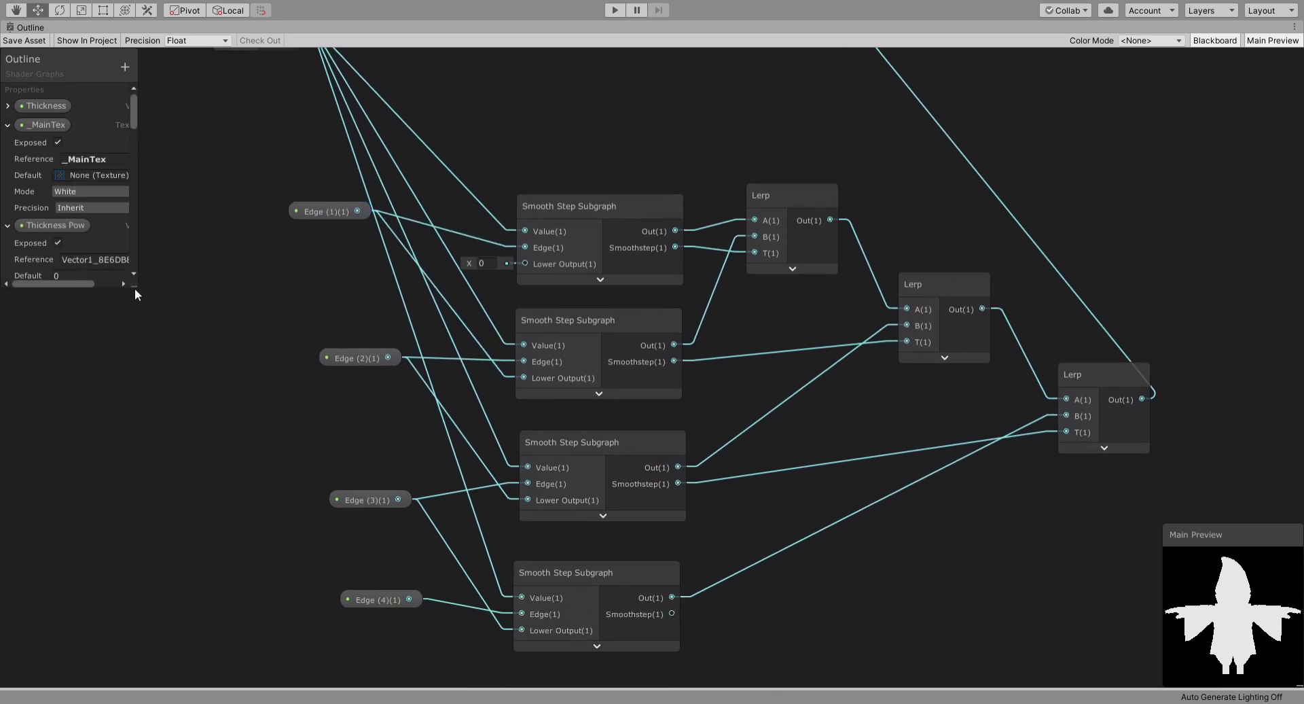
left_click_drag(135, 288, 226, 507)
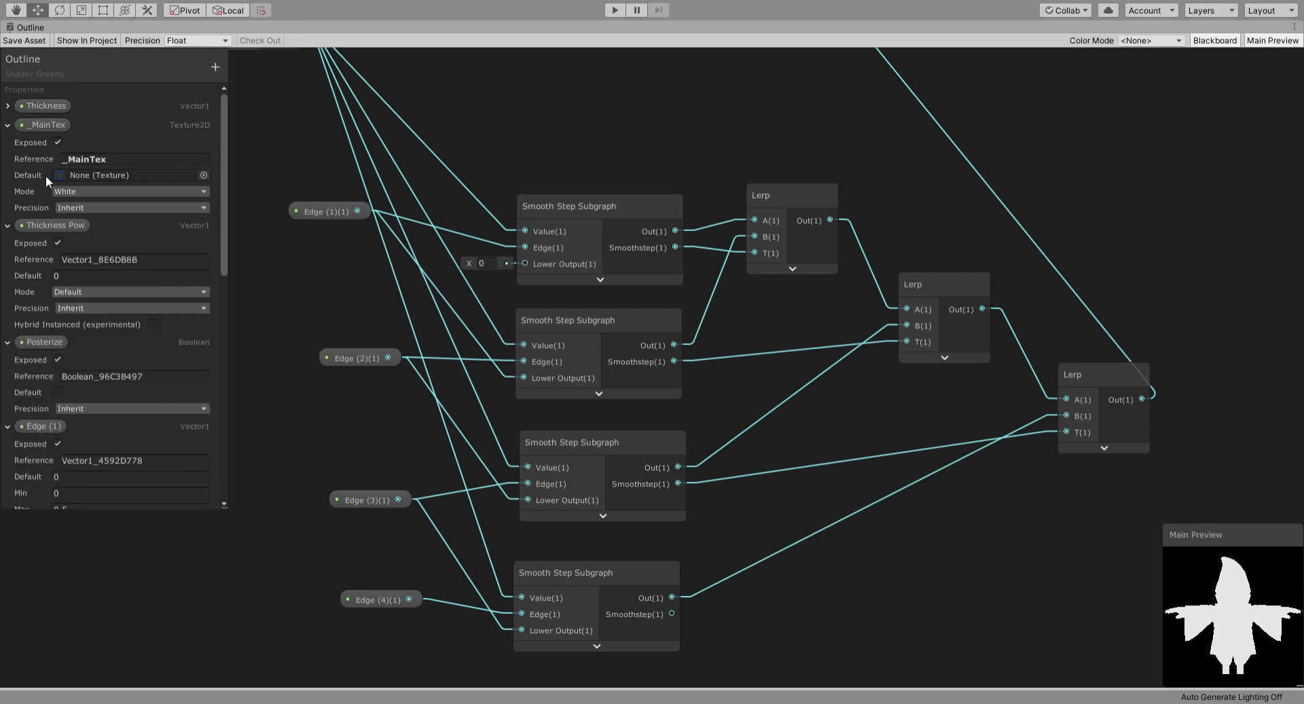
left_click(7, 124)
left_click(8, 143)
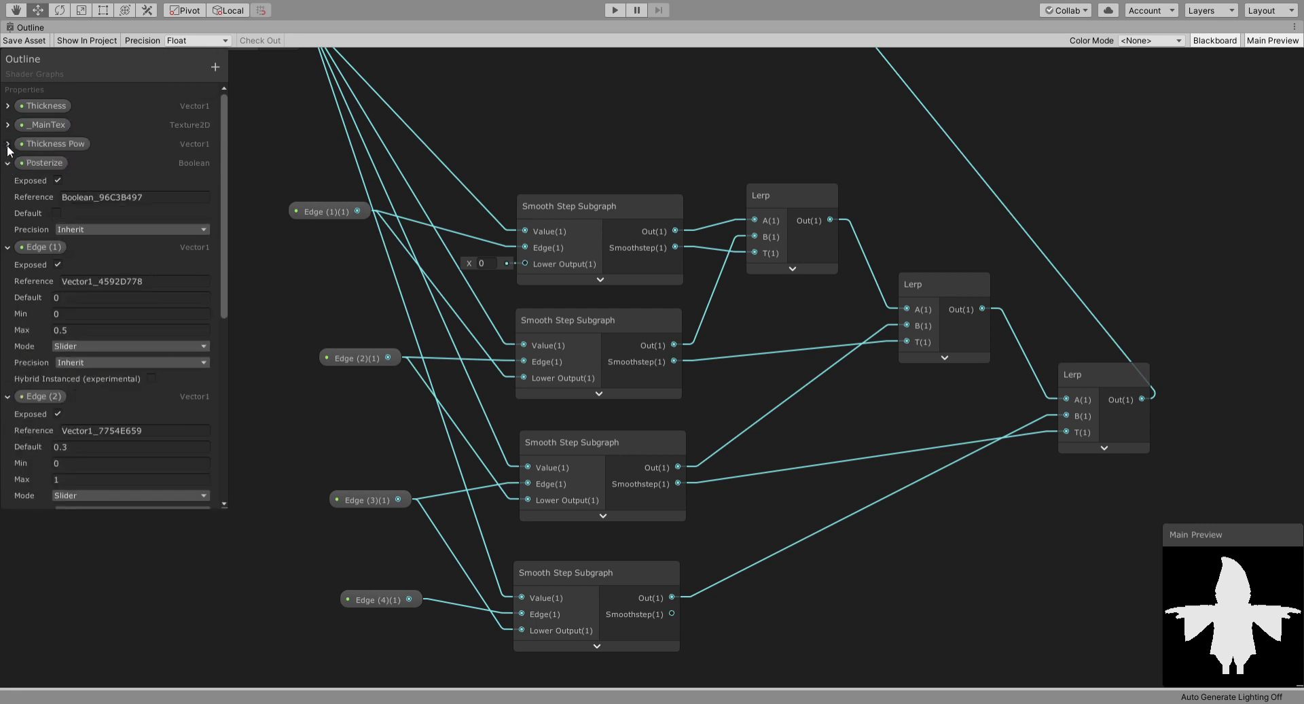
left_click(7, 164)
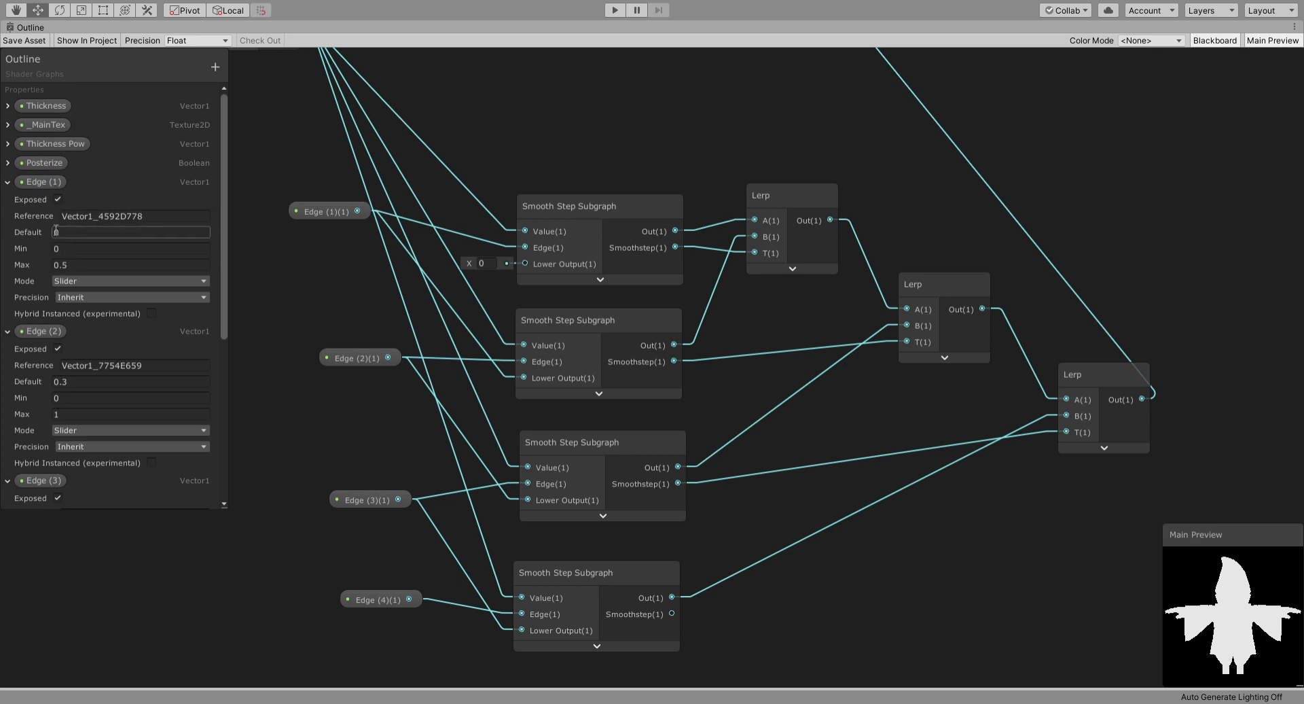
Step: Examine the default, minimum and maximum slider values of the Edge (1) to Edge (4) properties
scroll(107, 250, "down", 6)
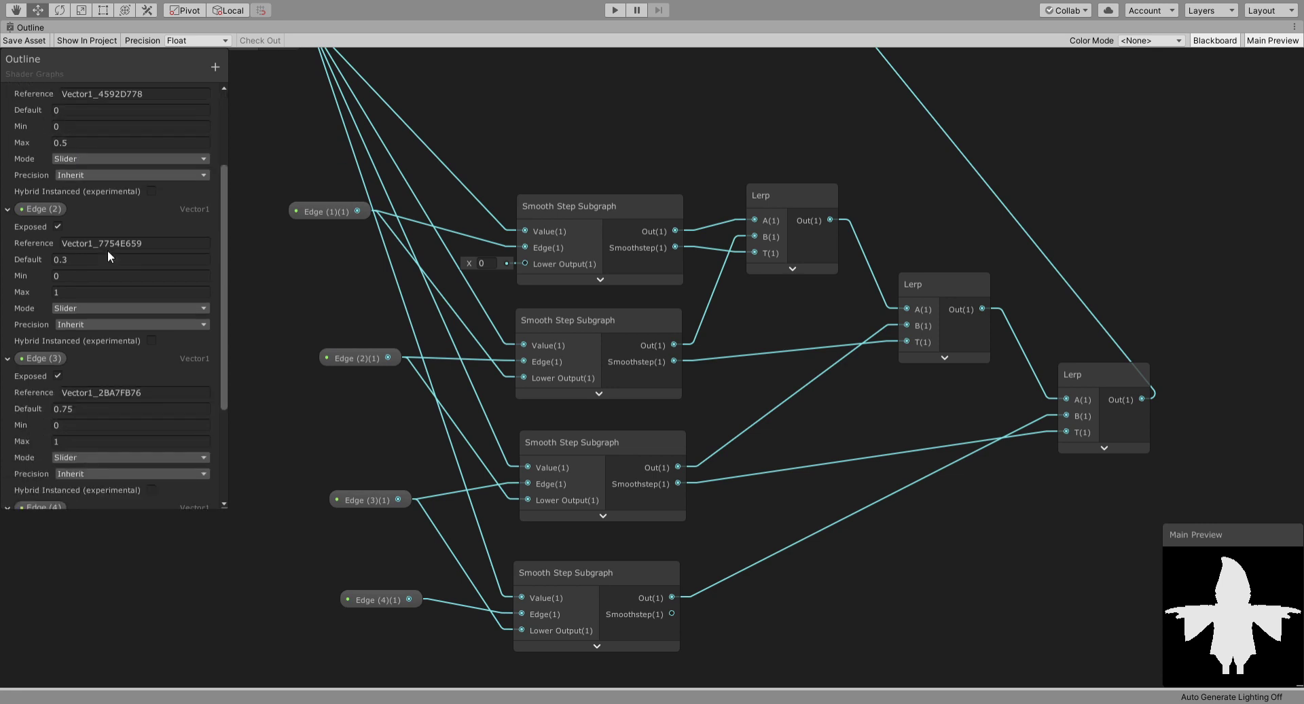
scroll(79, 259, "down", 3)
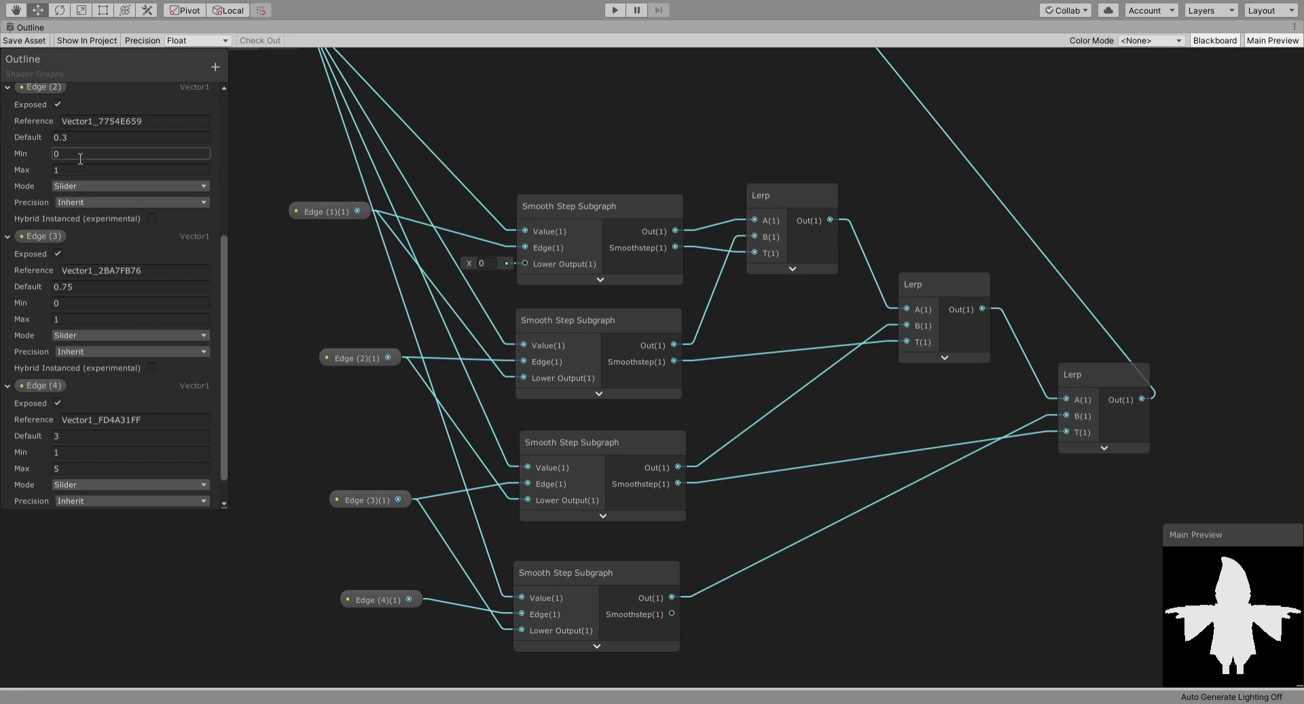
scroll(81, 299, "down", 1)
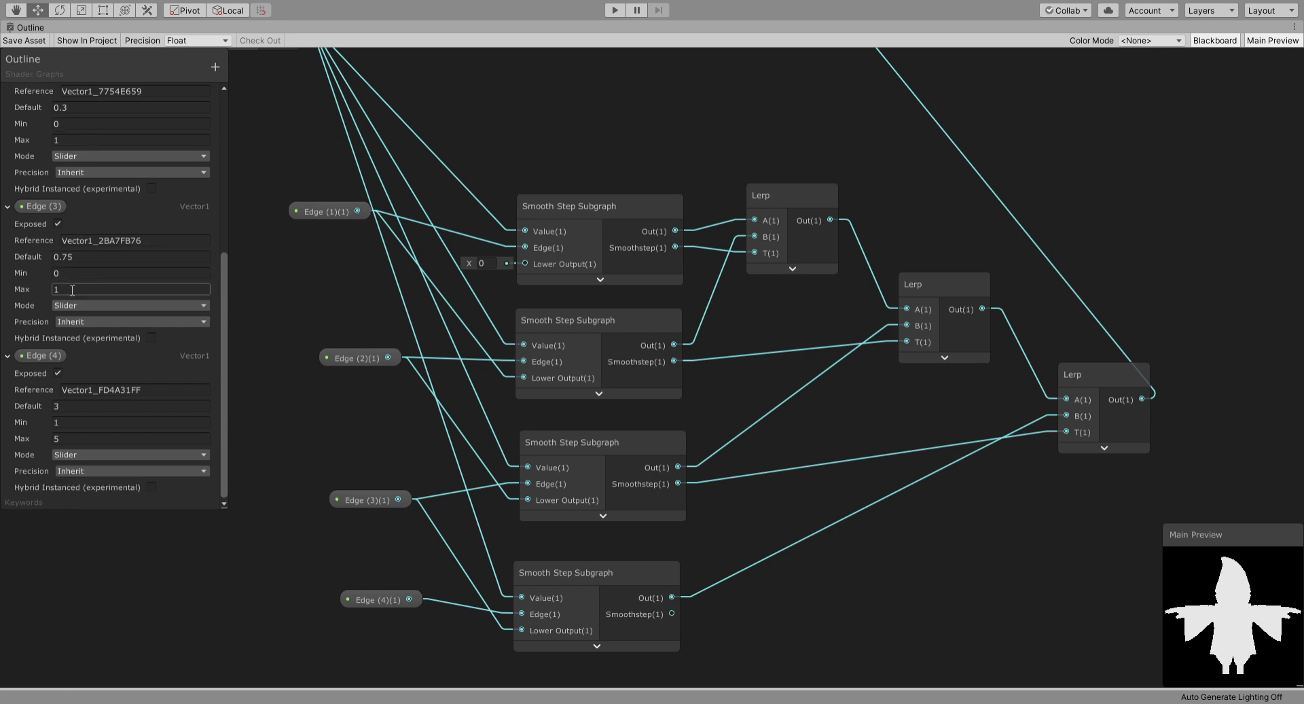
left_click(54, 438)
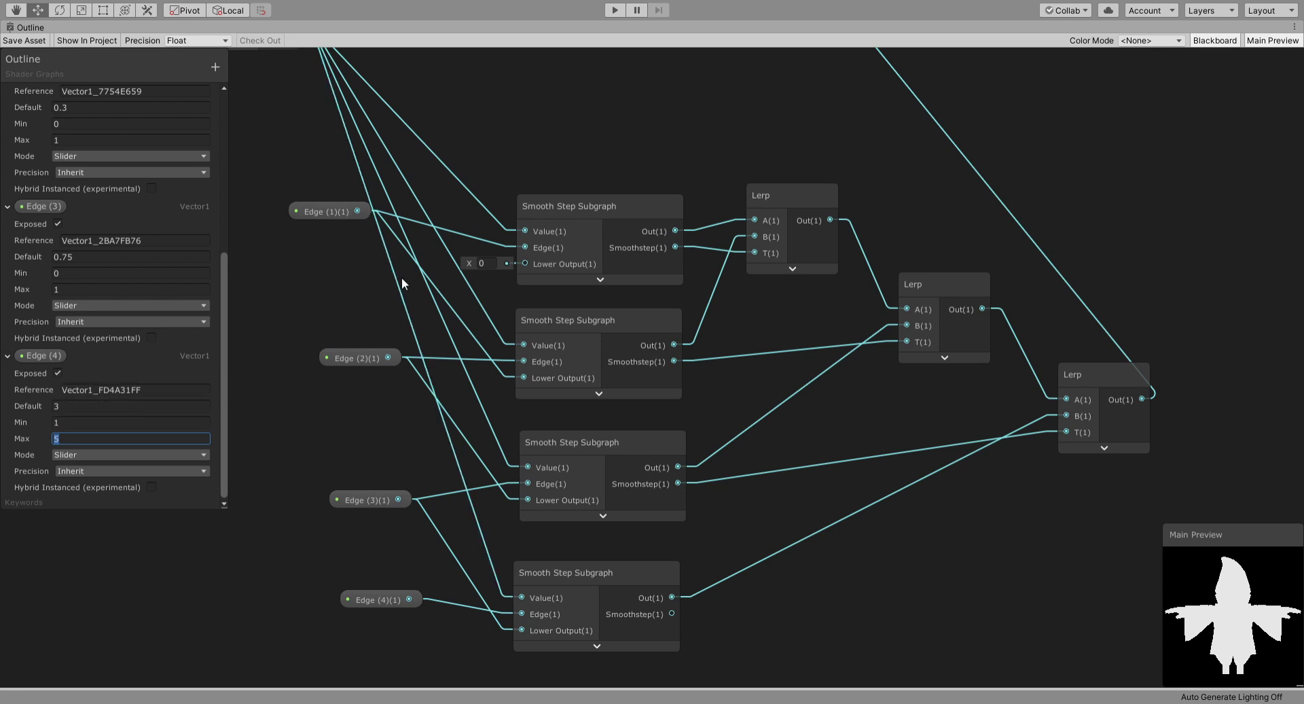
Step: Move the first and second Smooth Step Subgraph nodes of the Posterize chain slightly upward and nudge the Edge (1) node
left_click_drag(561, 204, 562, 193)
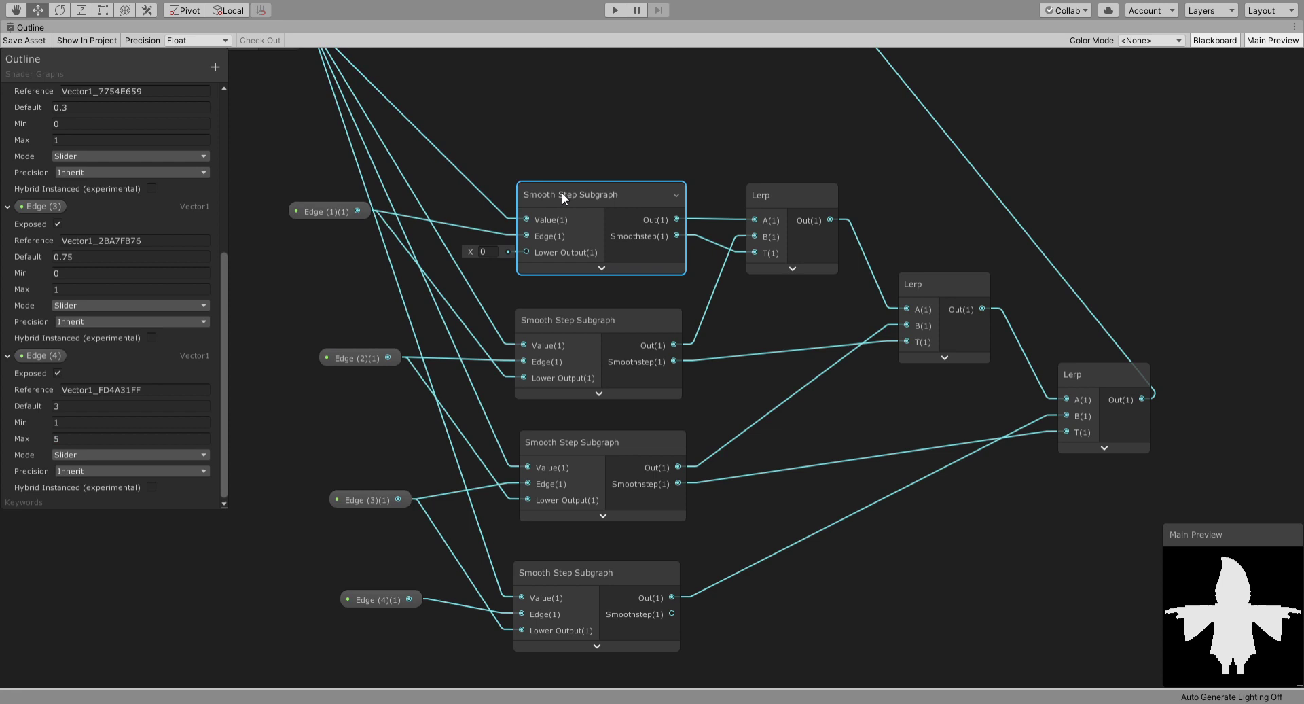
left_click(485, 251)
left_click(331, 211)
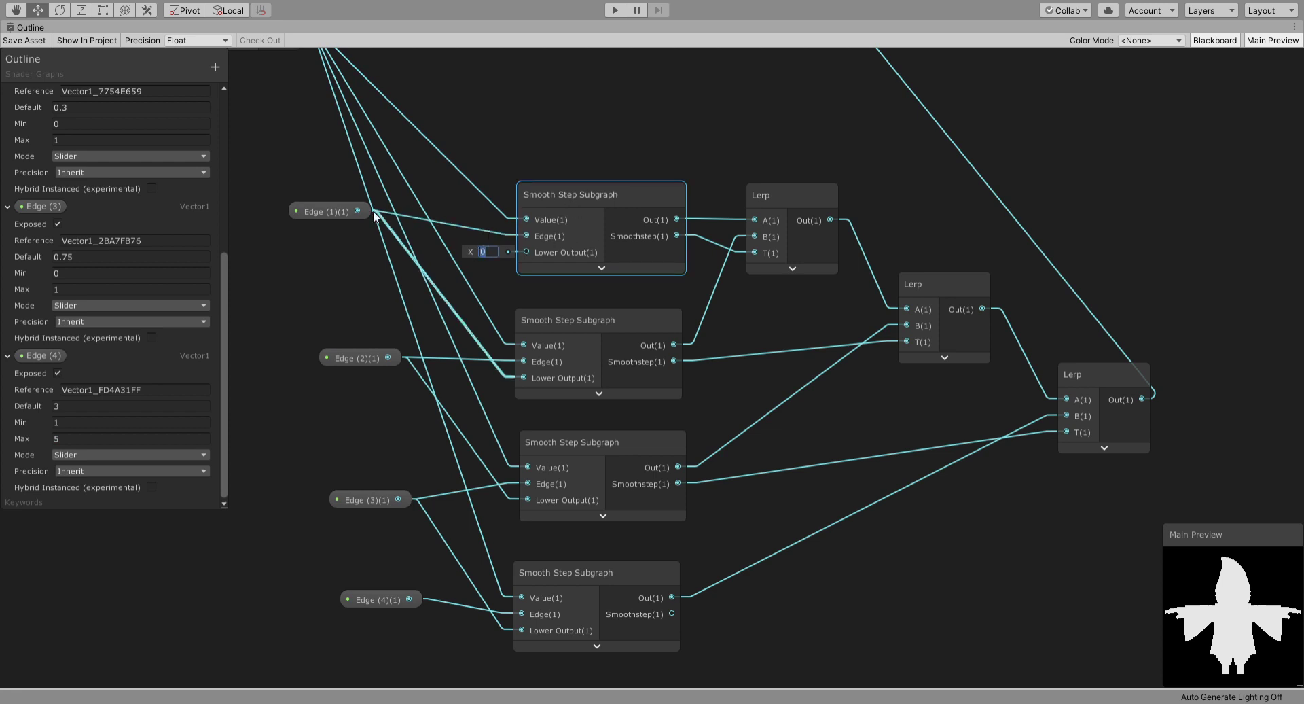
left_click_drag(331, 211, 330, 212)
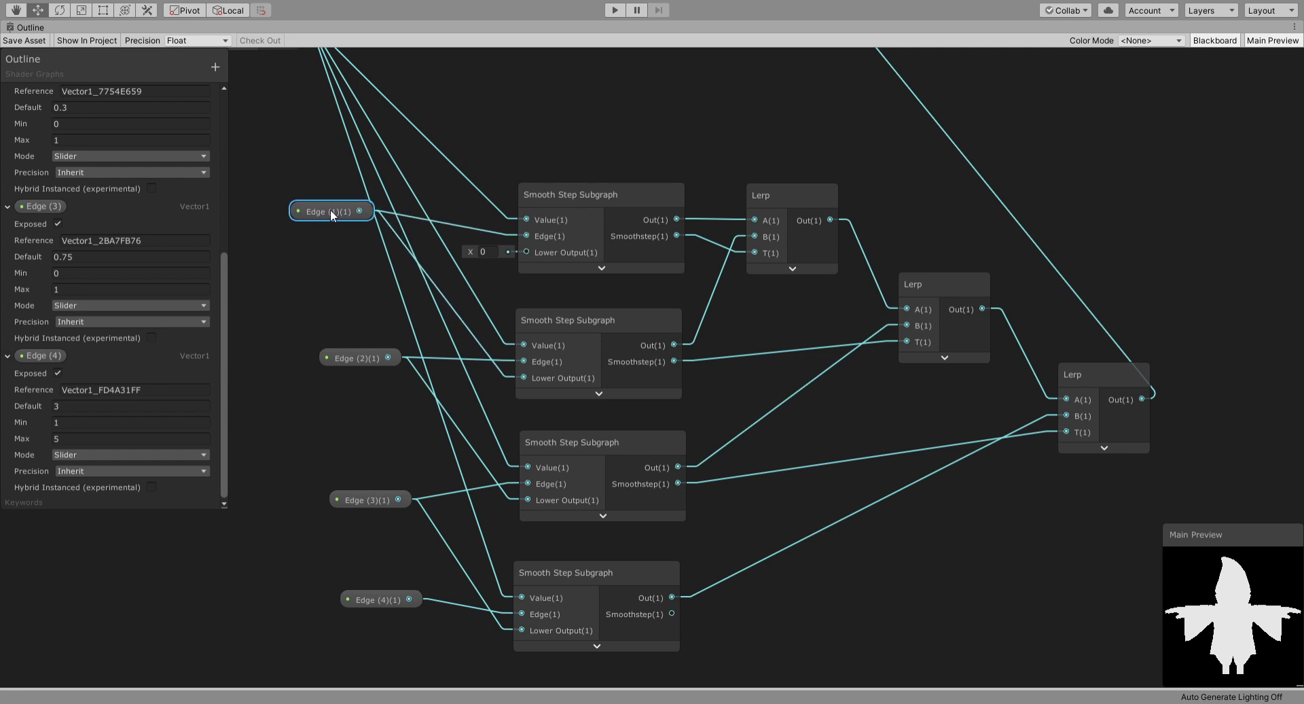
left_click_drag(587, 351, 584, 341)
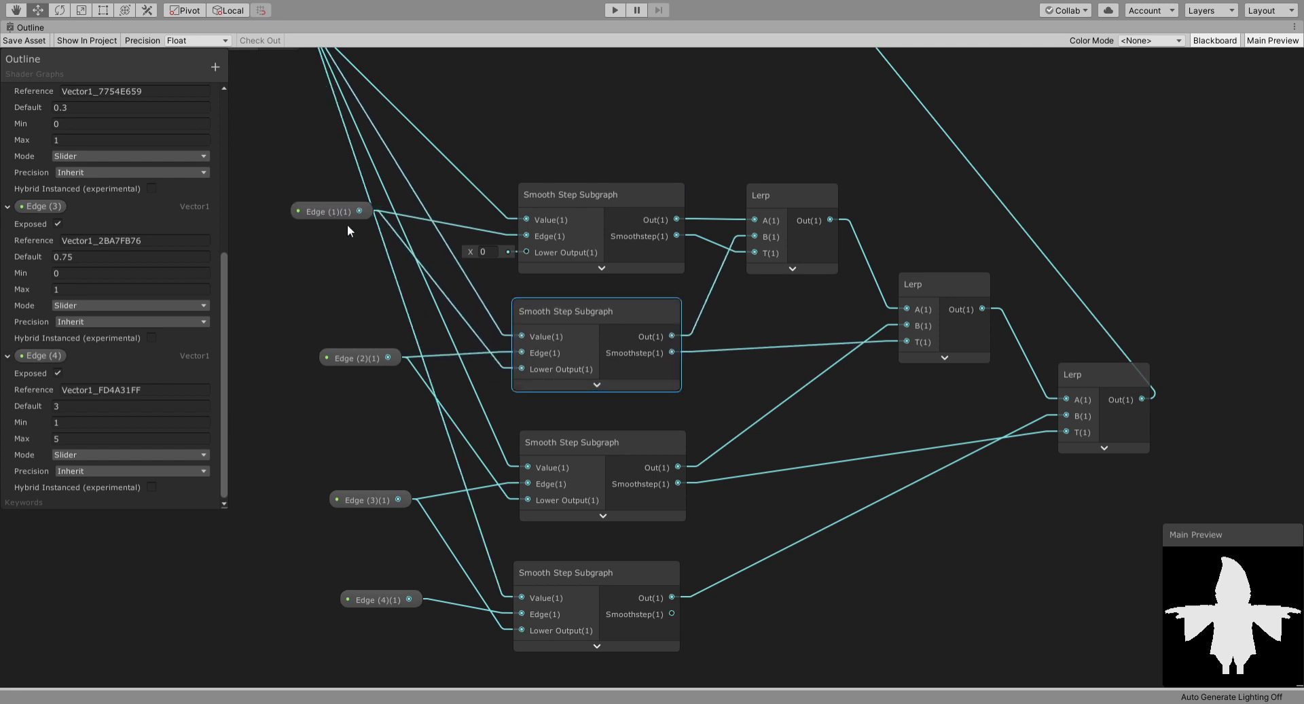
Step: Move the Edge (1) and Edge (2) property nodes farther from the Smooth Step Subgraph nodes to make their connections easier to follow
left_click_drag(333, 215, 298, 248)
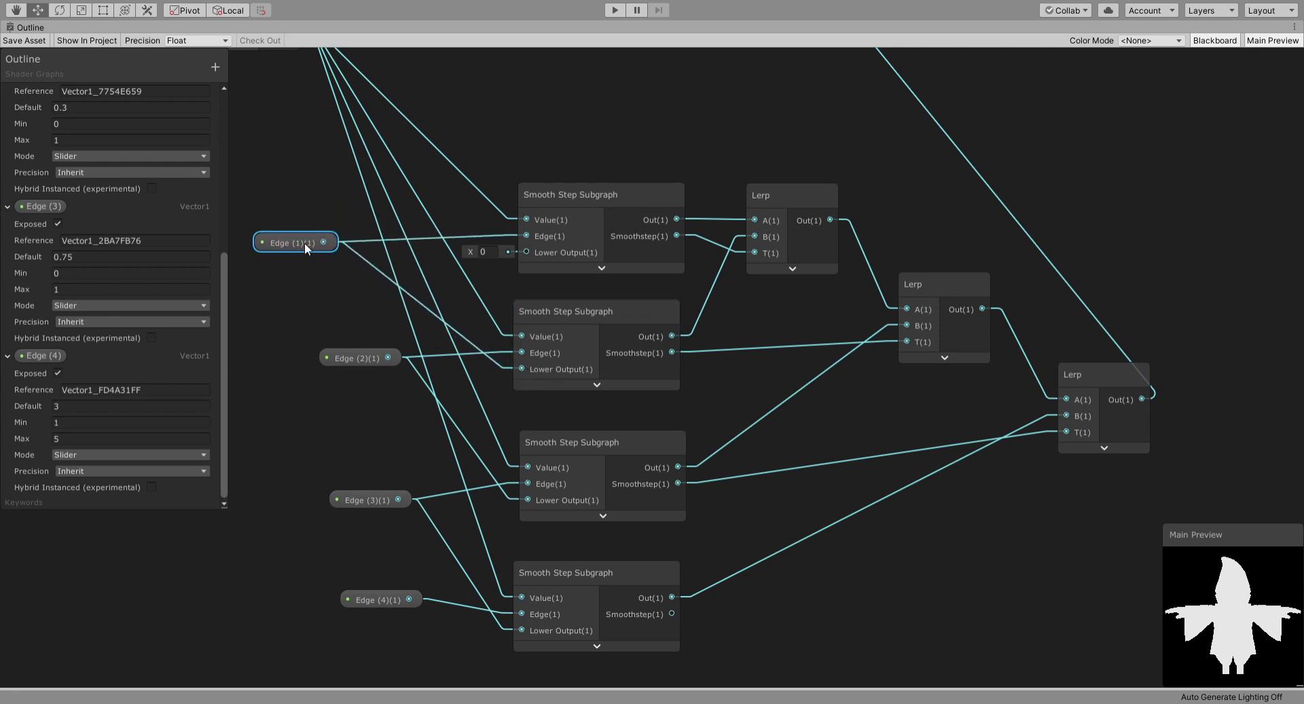
left_click_drag(300, 241, 312, 223)
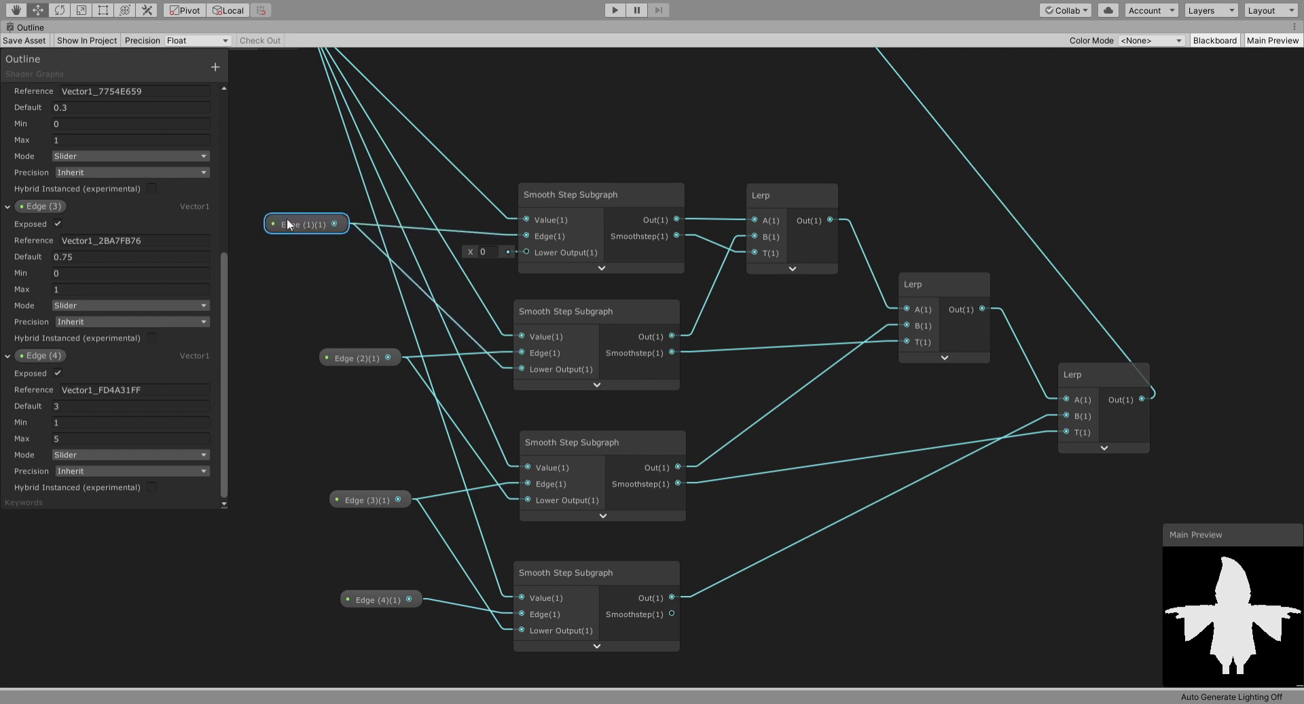
left_click_drag(312, 227, 320, 228)
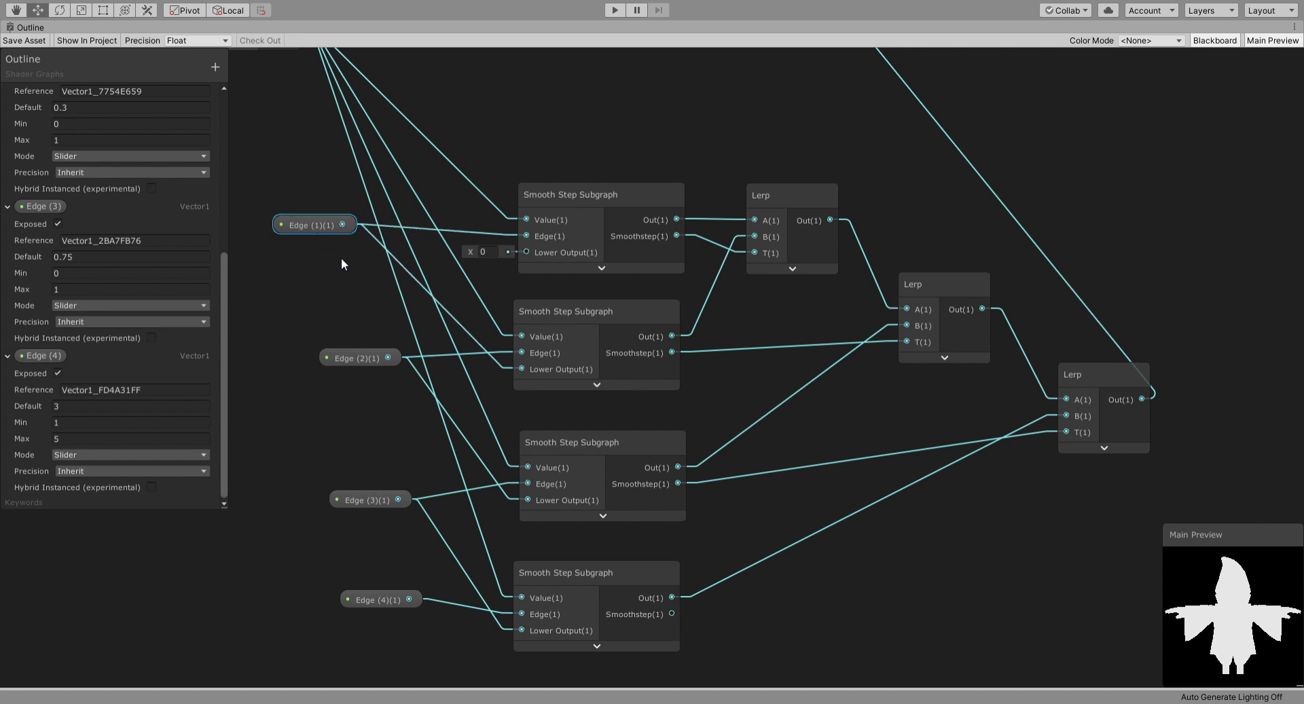
left_click_drag(367, 358, 335, 359)
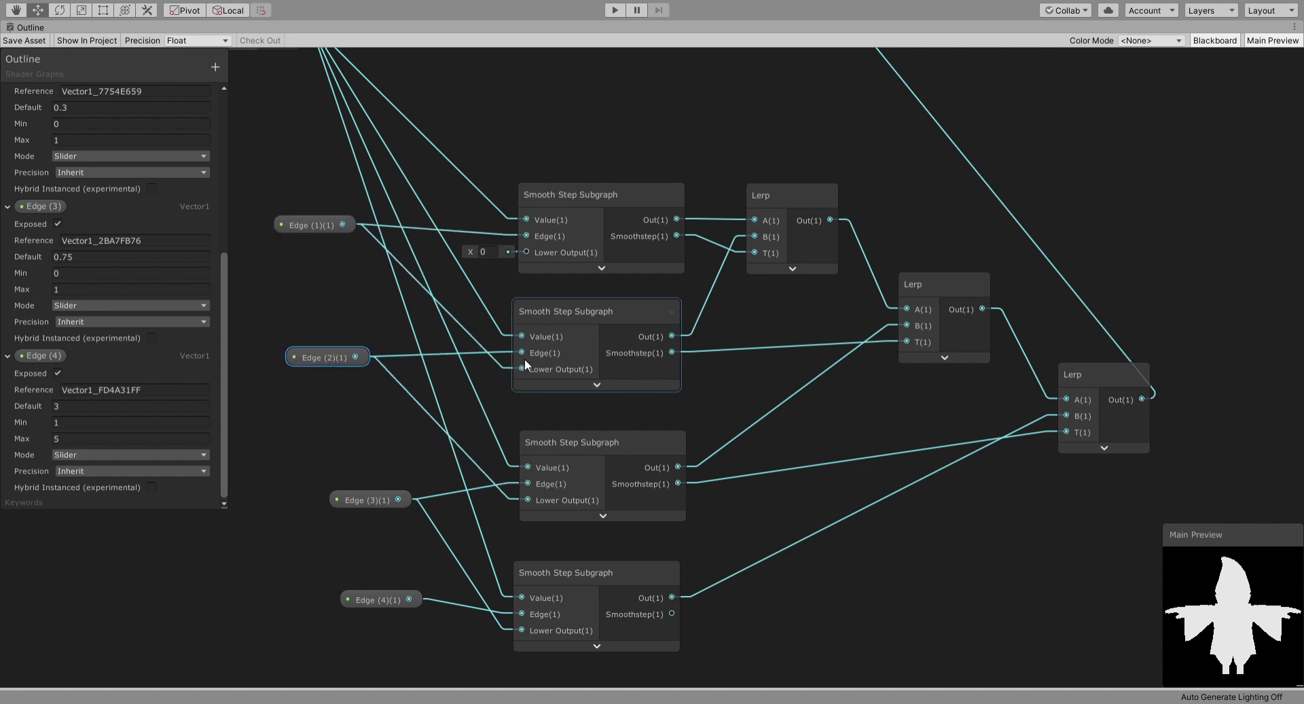
Step: Move the Edge (2), Edge (3) and Edge (4) property nodes so their connections to the Smooth Step Subgraph nodes are easier to follow
middle_click_drag(434, 228, 507, 368)
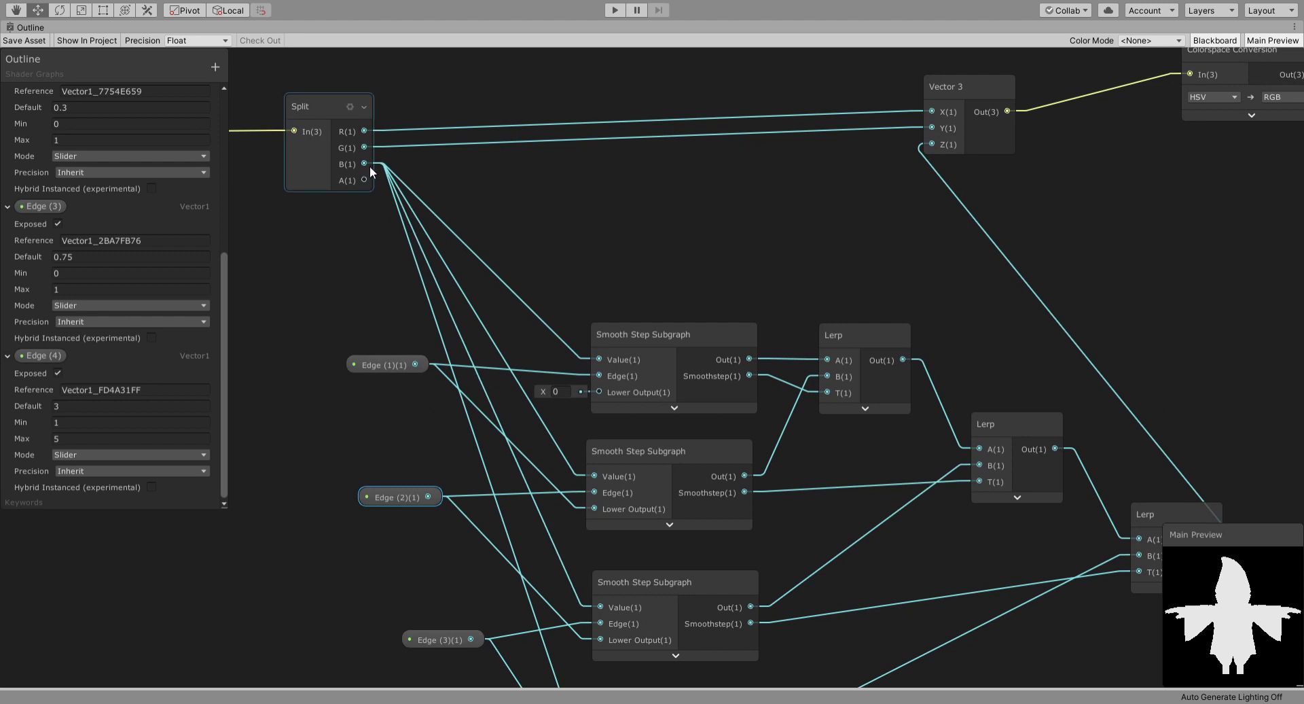
middle_click_drag(448, 274, 451, 120)
middle_click_drag(500, 299, 450, 257)
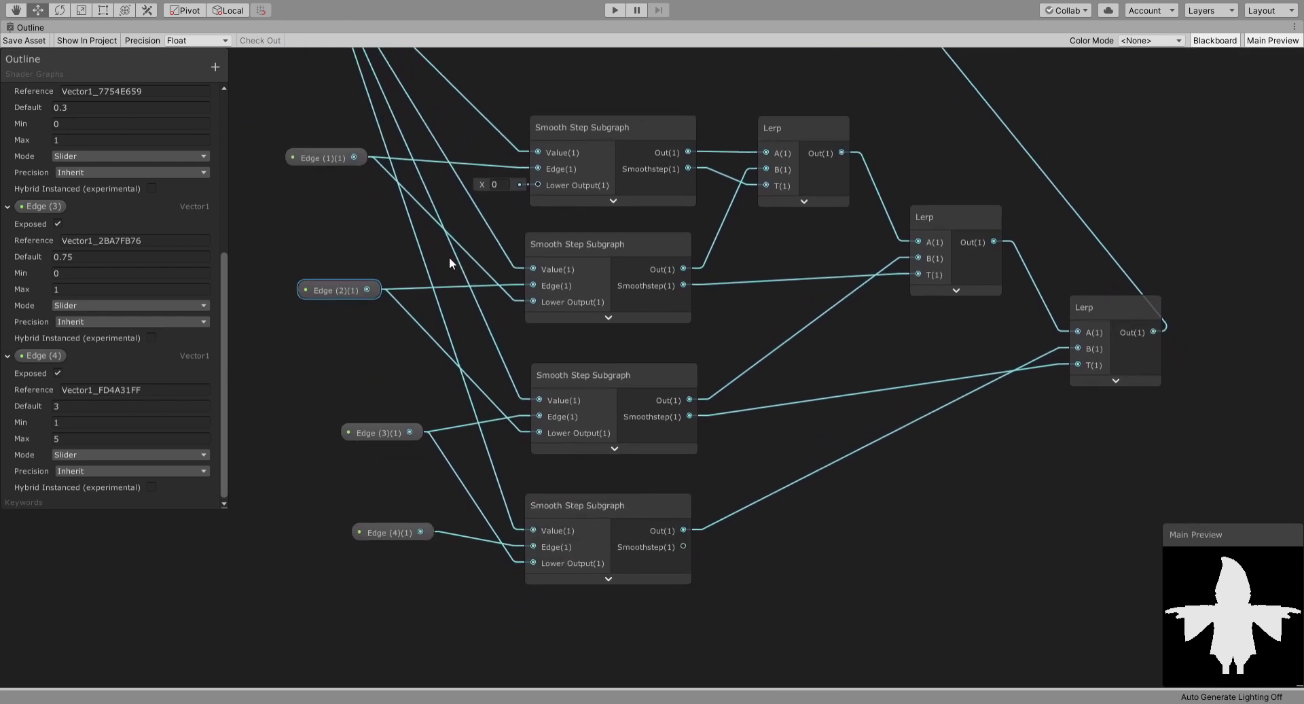
left_click_drag(381, 442, 351, 429)
left_click_drag(376, 533, 333, 535)
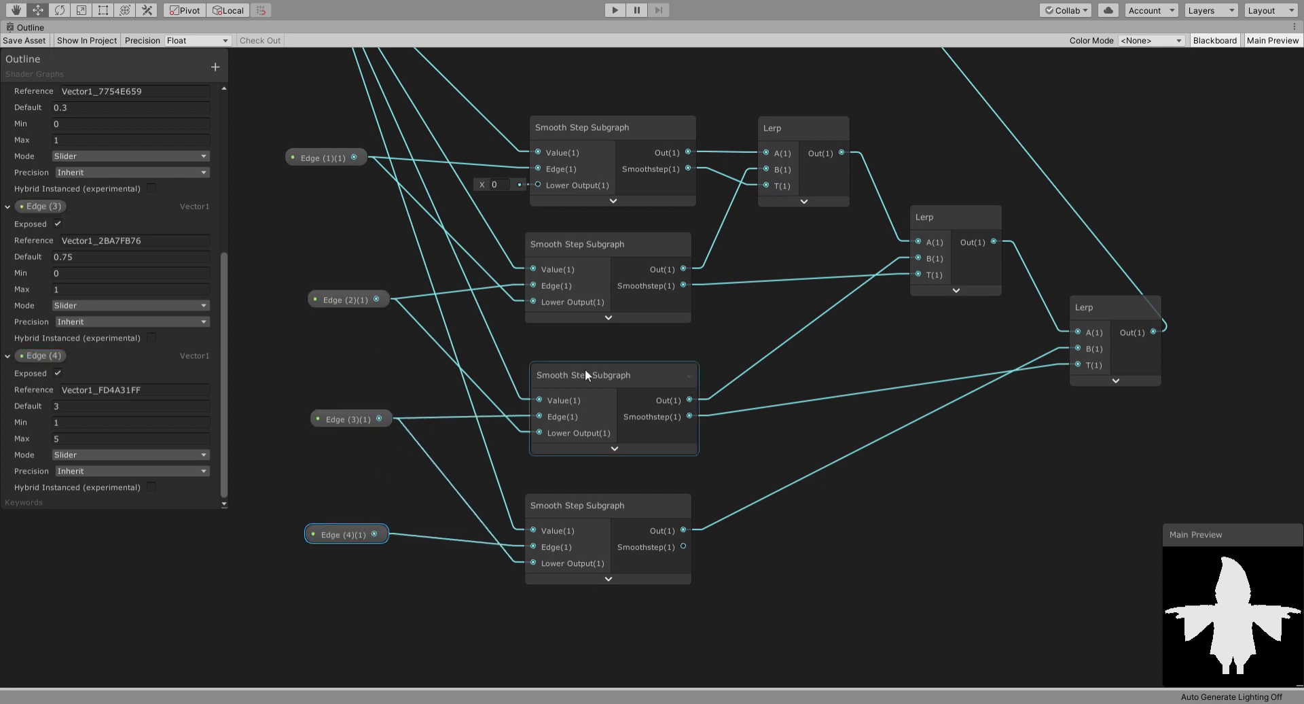
Step: Lower the second Smooth Step Subgraph node slightly and align the Edge (1) and Edge (2) nodes with their Edge inputs
middle_click_drag(585, 369, 627, 407)
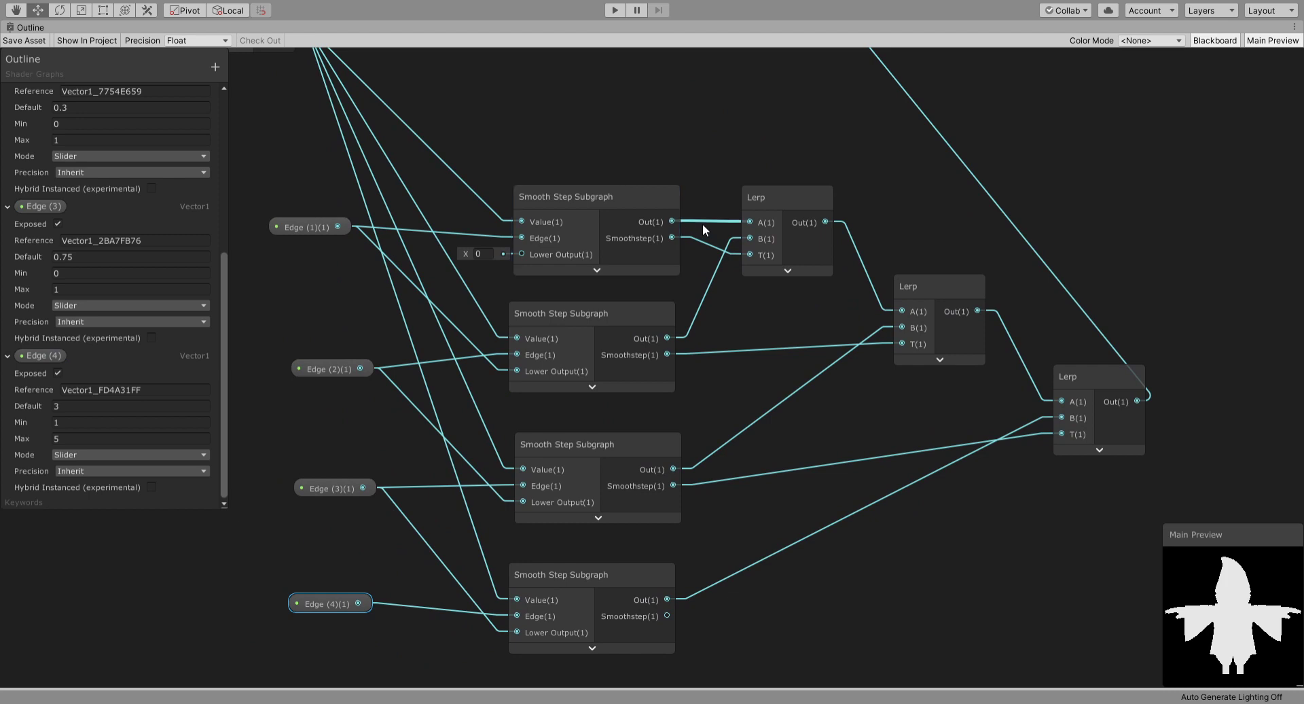
left_click_drag(303, 224, 301, 237)
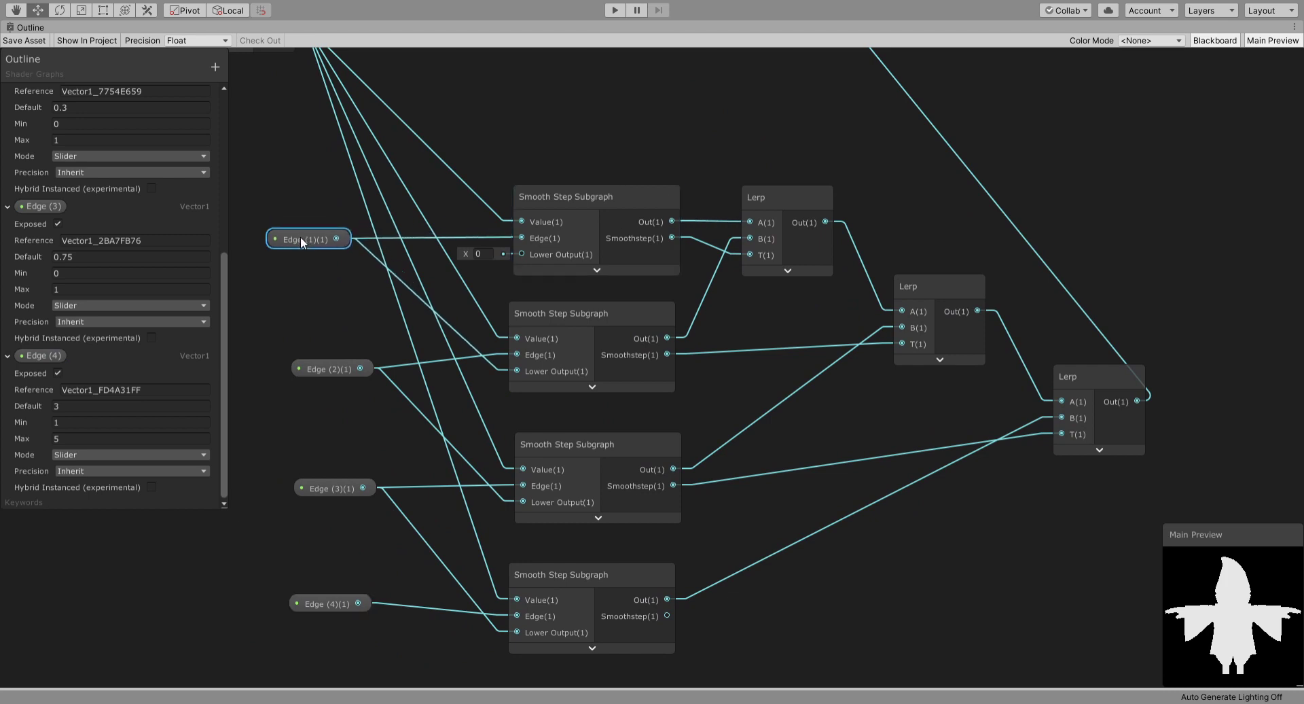
left_click_drag(562, 333, 573, 344)
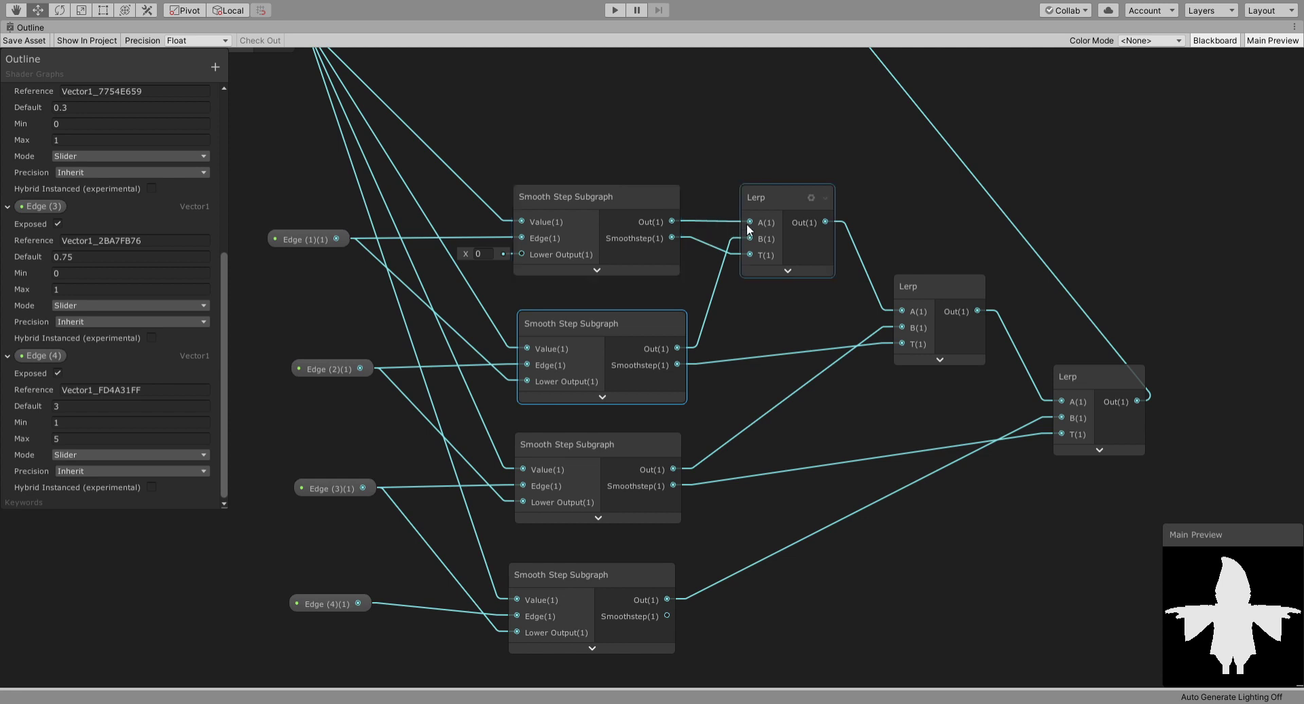
left_click_drag(320, 240, 317, 235)
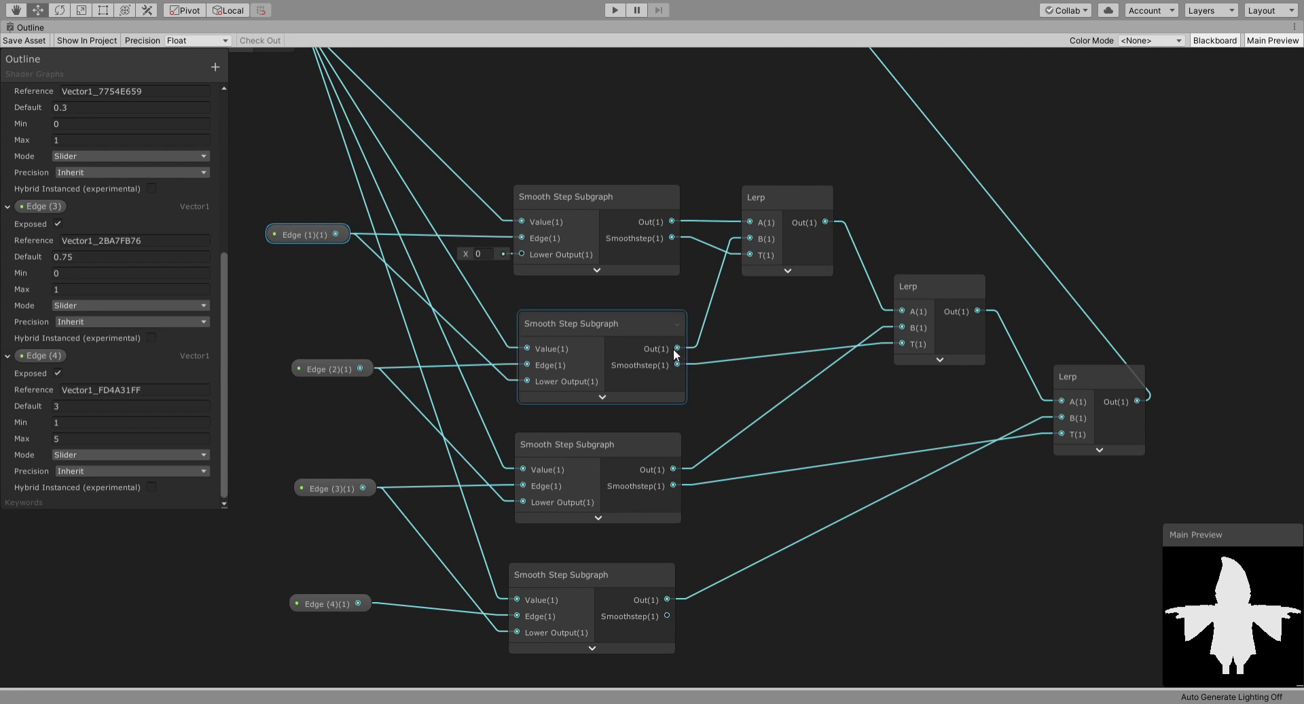
mouse_move(333, 369)
left_mouse_down()
mouse_move(333, 353)
mouse_move(329, 366)
left_mouse_up()
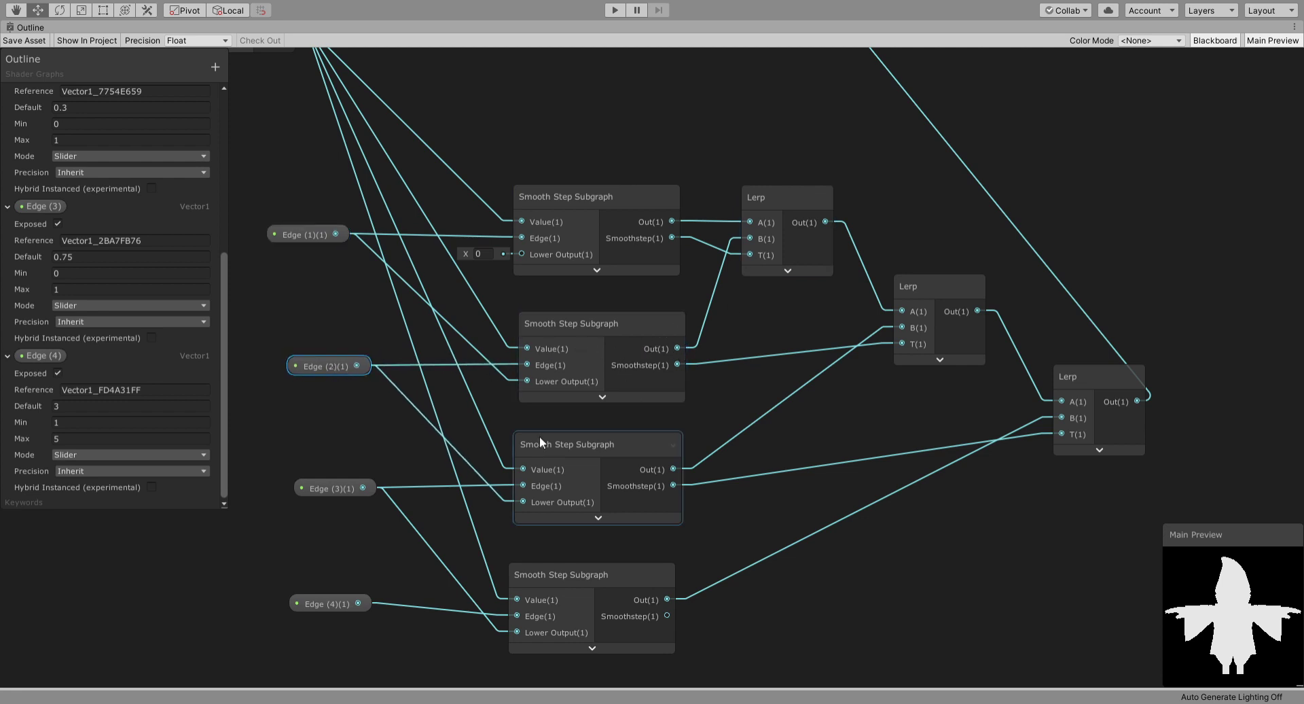
Step: Move the Colorspace Conversion node next to the Vector 3 node and save the Outline shader graph
middle_click_drag(801, 428, 518, 483)
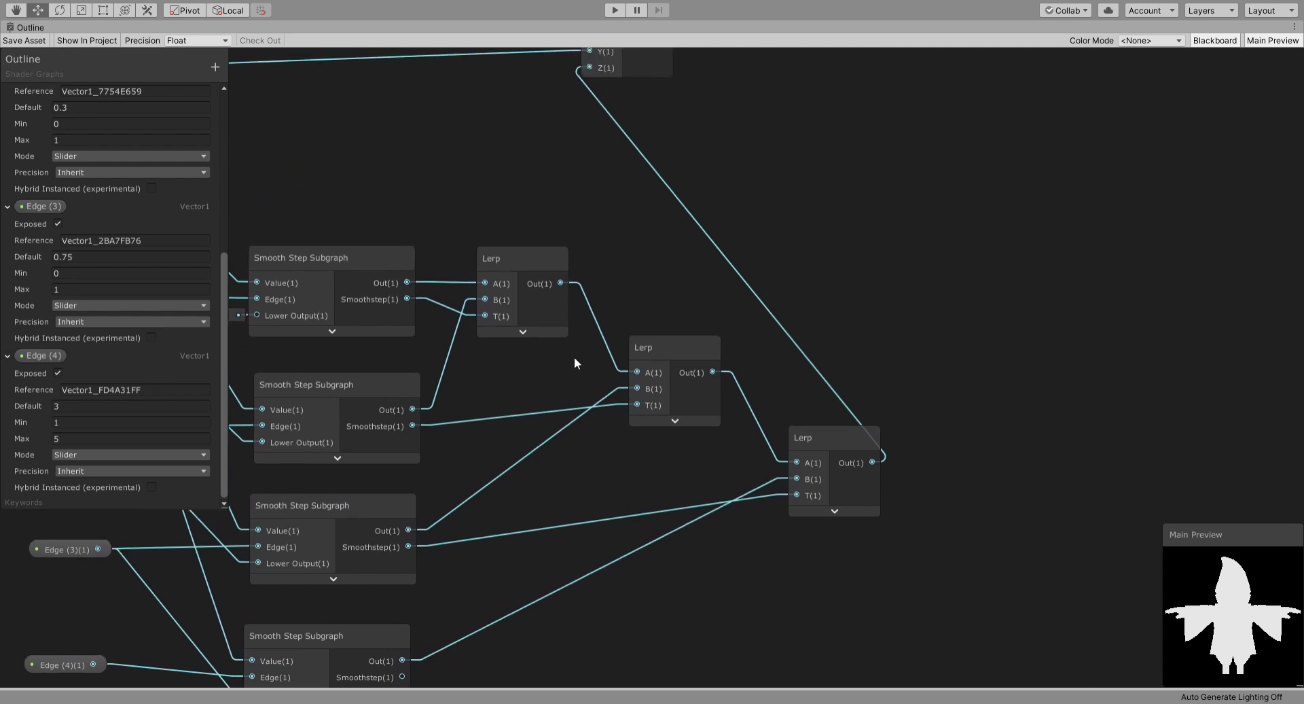
middle_click_drag(548, 230, 638, 512)
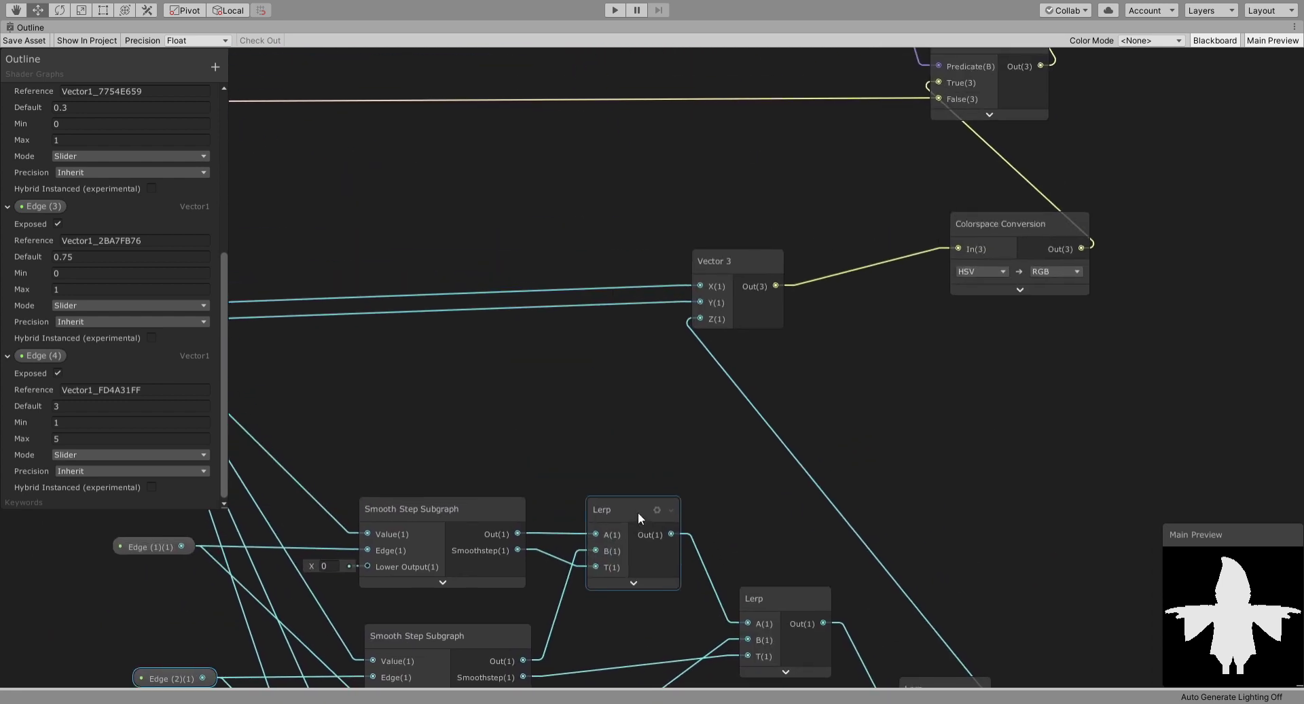
middle_click_drag(731, 289, 459, 388)
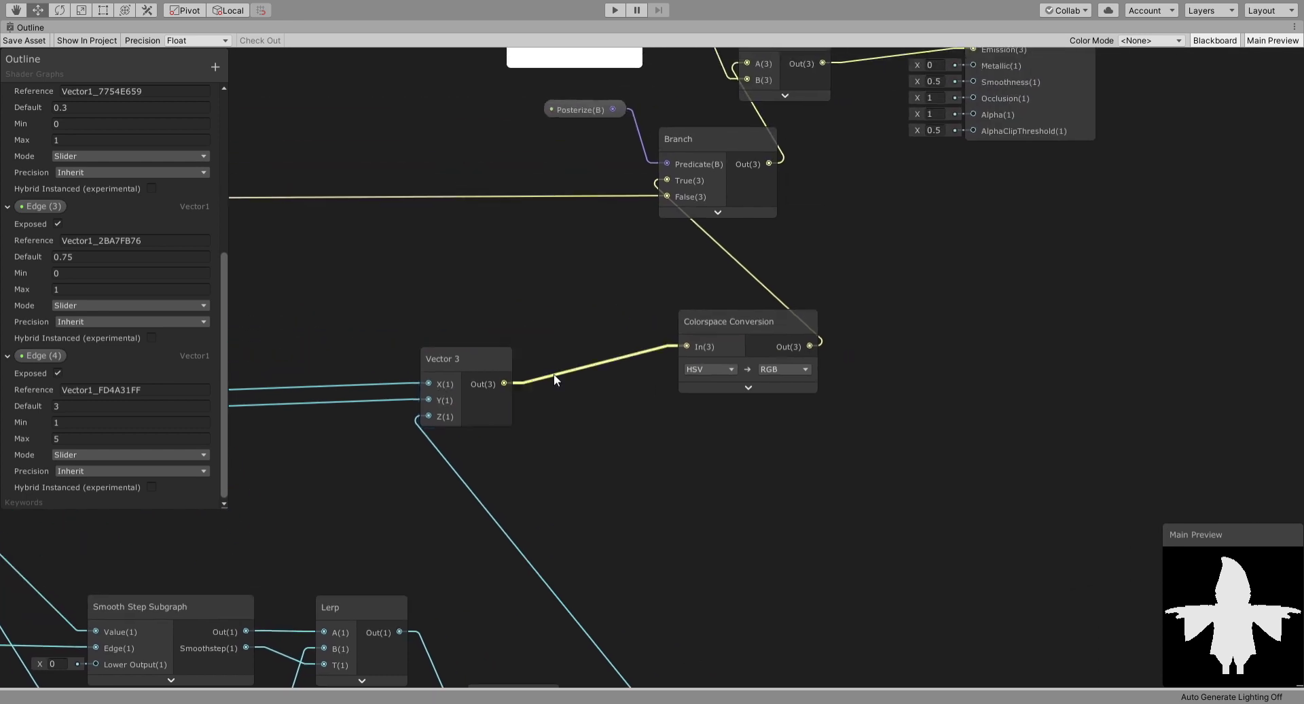
left_click_drag(817, 332, 594, 343)
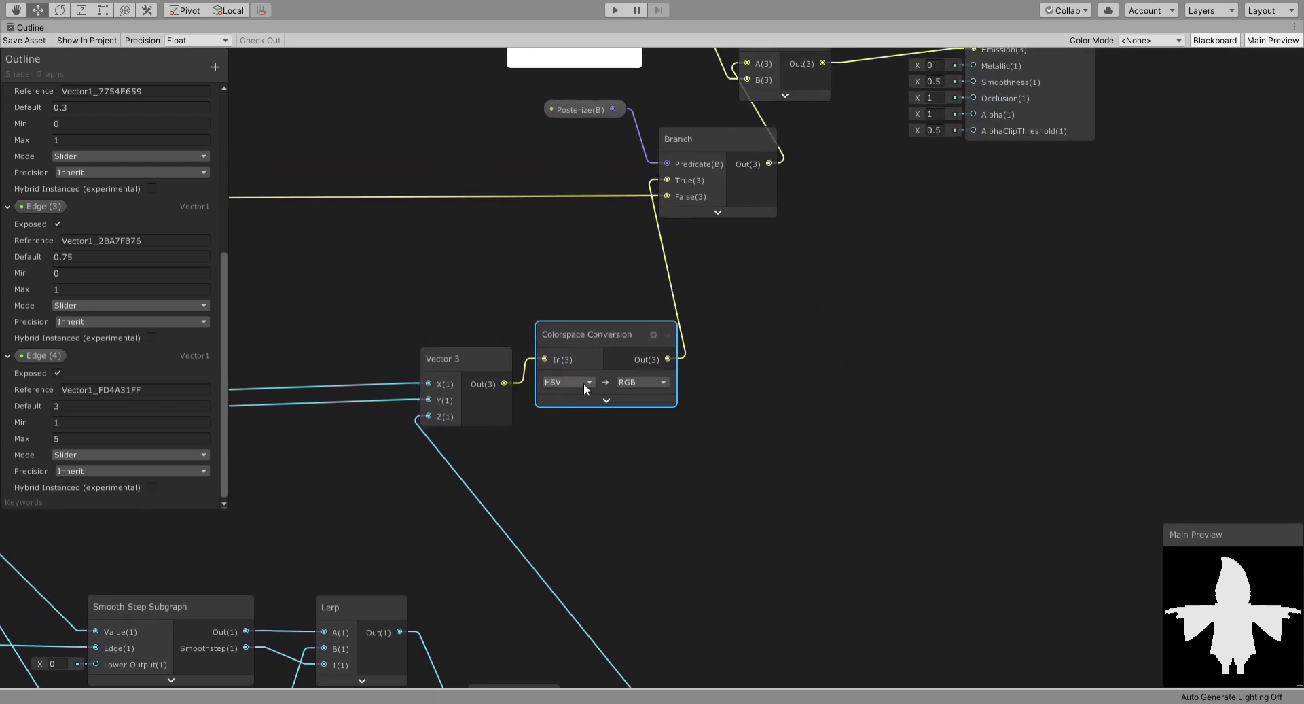
middle_click_drag(620, 295, 600, 516)
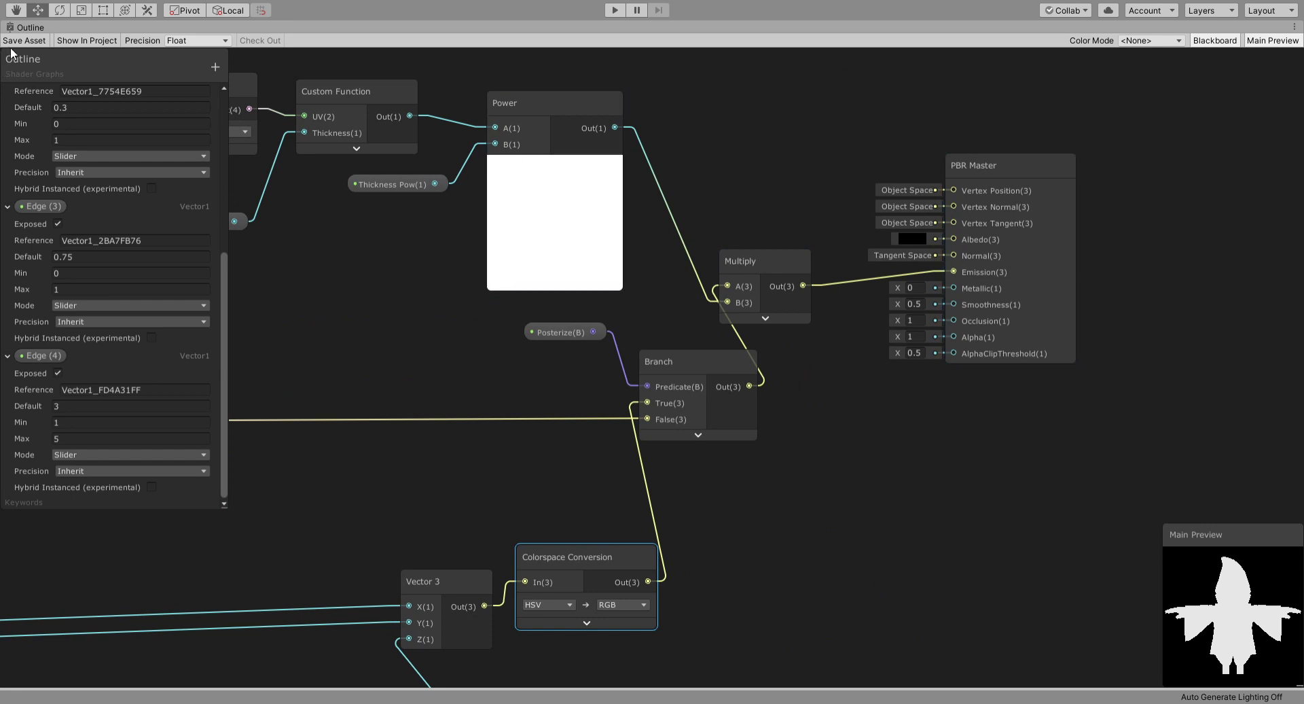
left_click(39, 41)
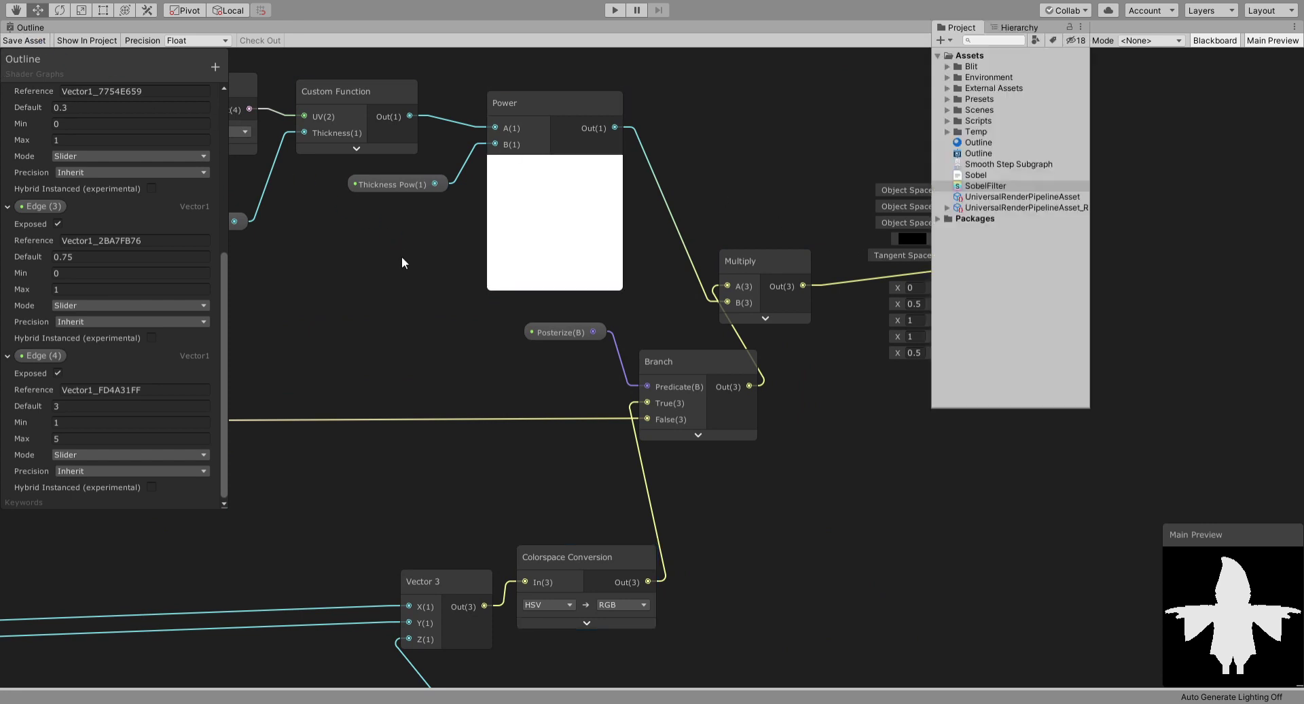
Step: Return to the Scene view and set the Outline material's Edge (1) to 0.09, Edge (2) to 0.33 and Edge (4) to 2.94
left_click(27, 28)
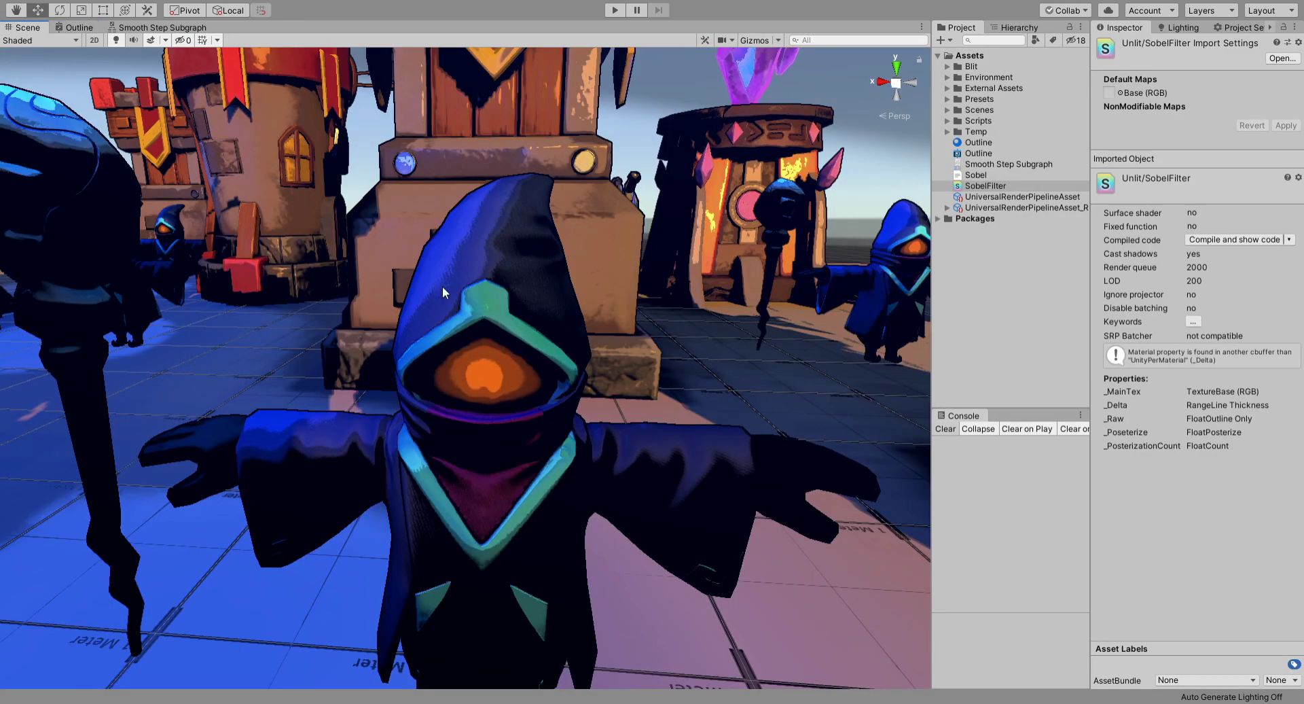
left_click(978, 142)
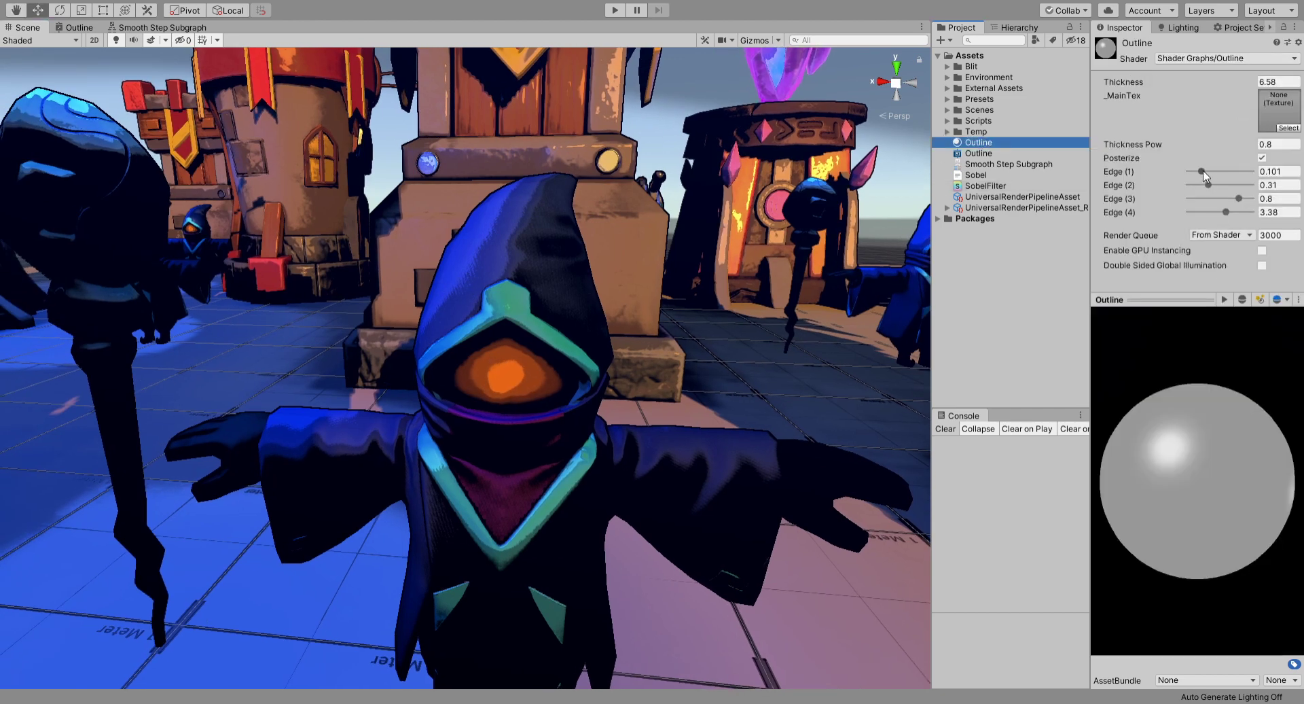
mouse_move(1202, 171)
left_mouse_down()
mouse_move(1248, 198)
mouse_move(1228, 212)
mouse_move(1253, 212)
mouse_move(1185, 214)
mouse_move(1214, 218)
left_mouse_up()
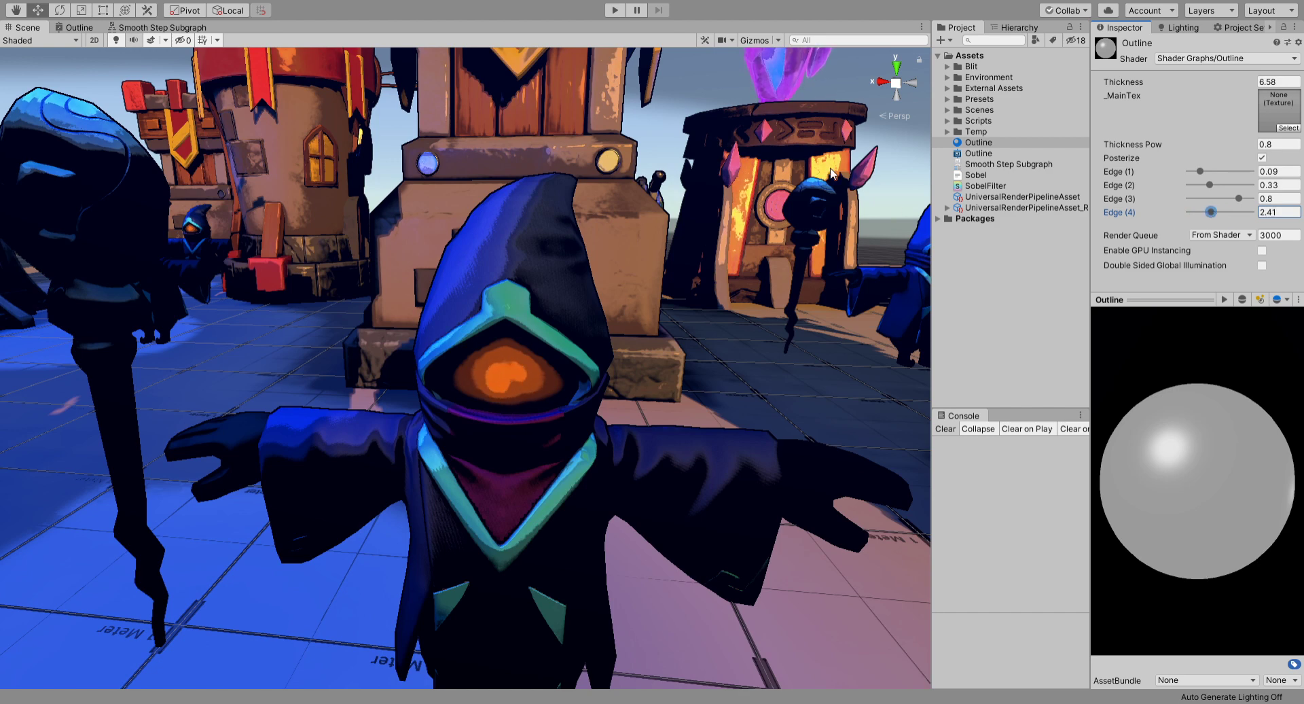
mouse_move(1217, 223)
left_mouse_down()
mouse_move(1232, 217)
mouse_move(1220, 215)
left_mouse_up()
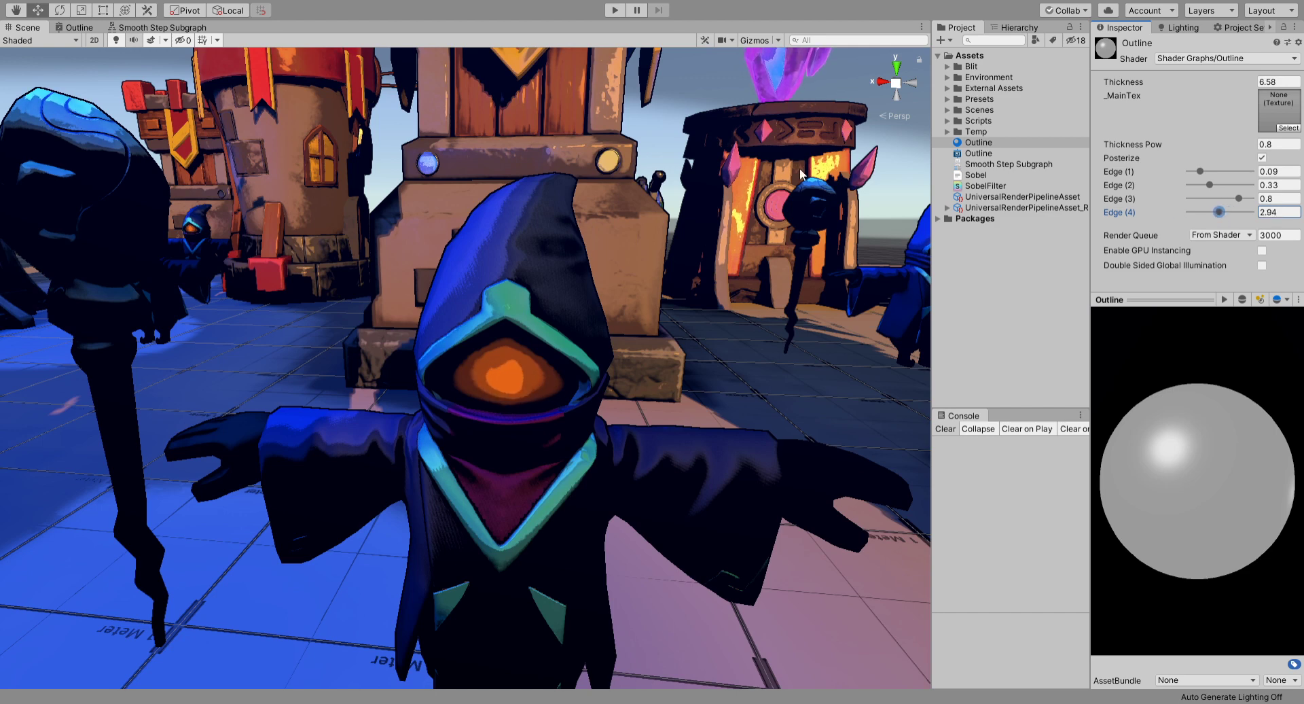
Step: Inspect the outlined and posterized characters and towers in the scene from a wider viewpoint
key("s")
right_click_drag(759, 192, 760, 226)
key("w")
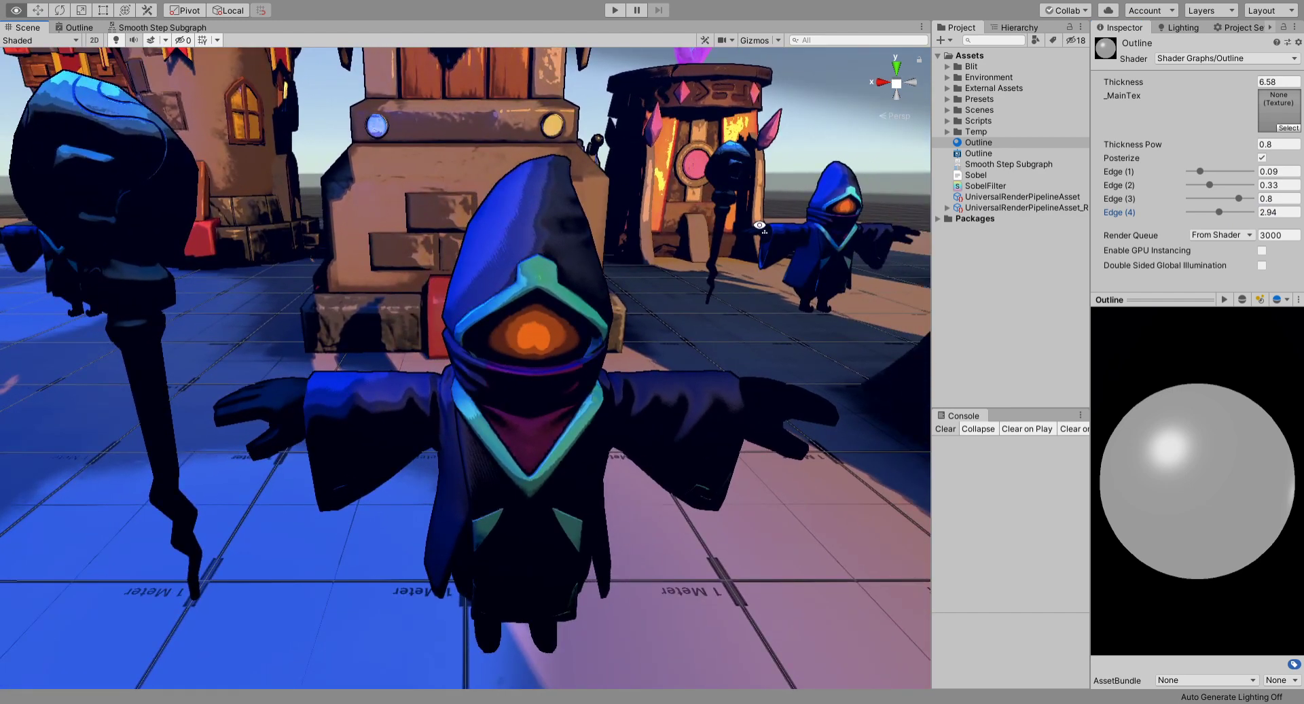
right_click_drag(759, 226, 760, 228)
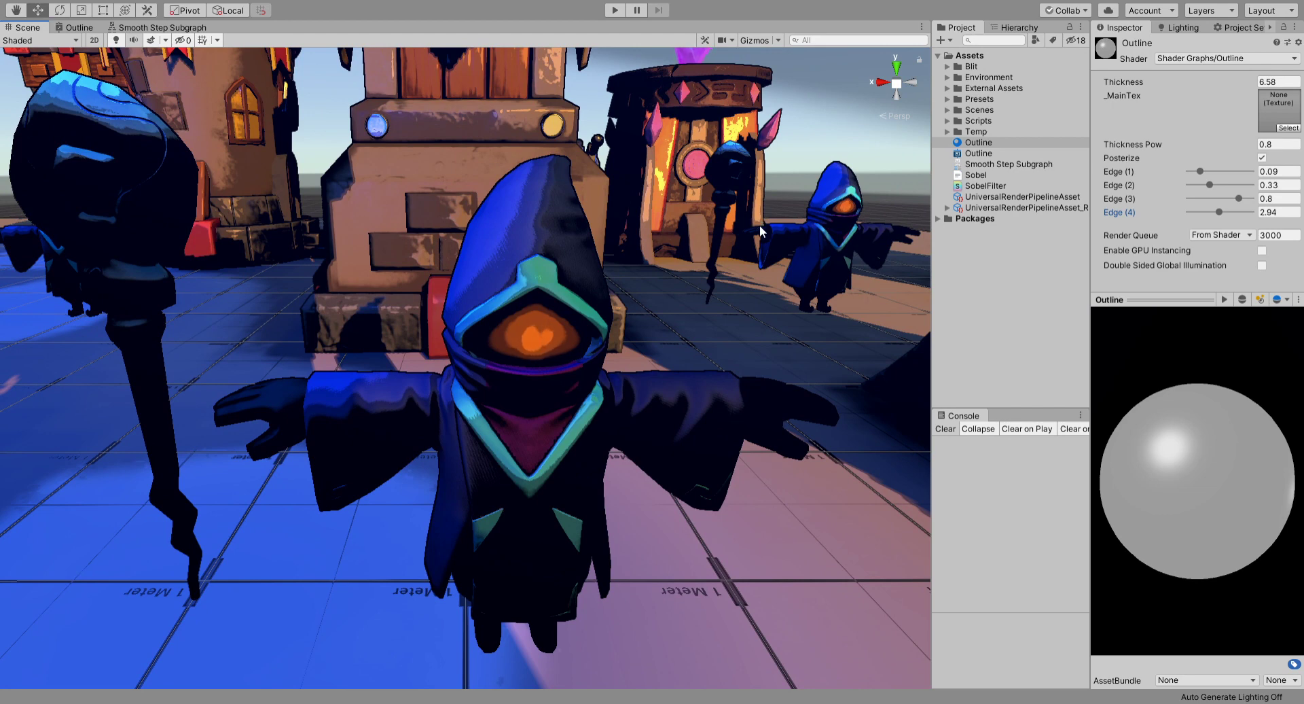